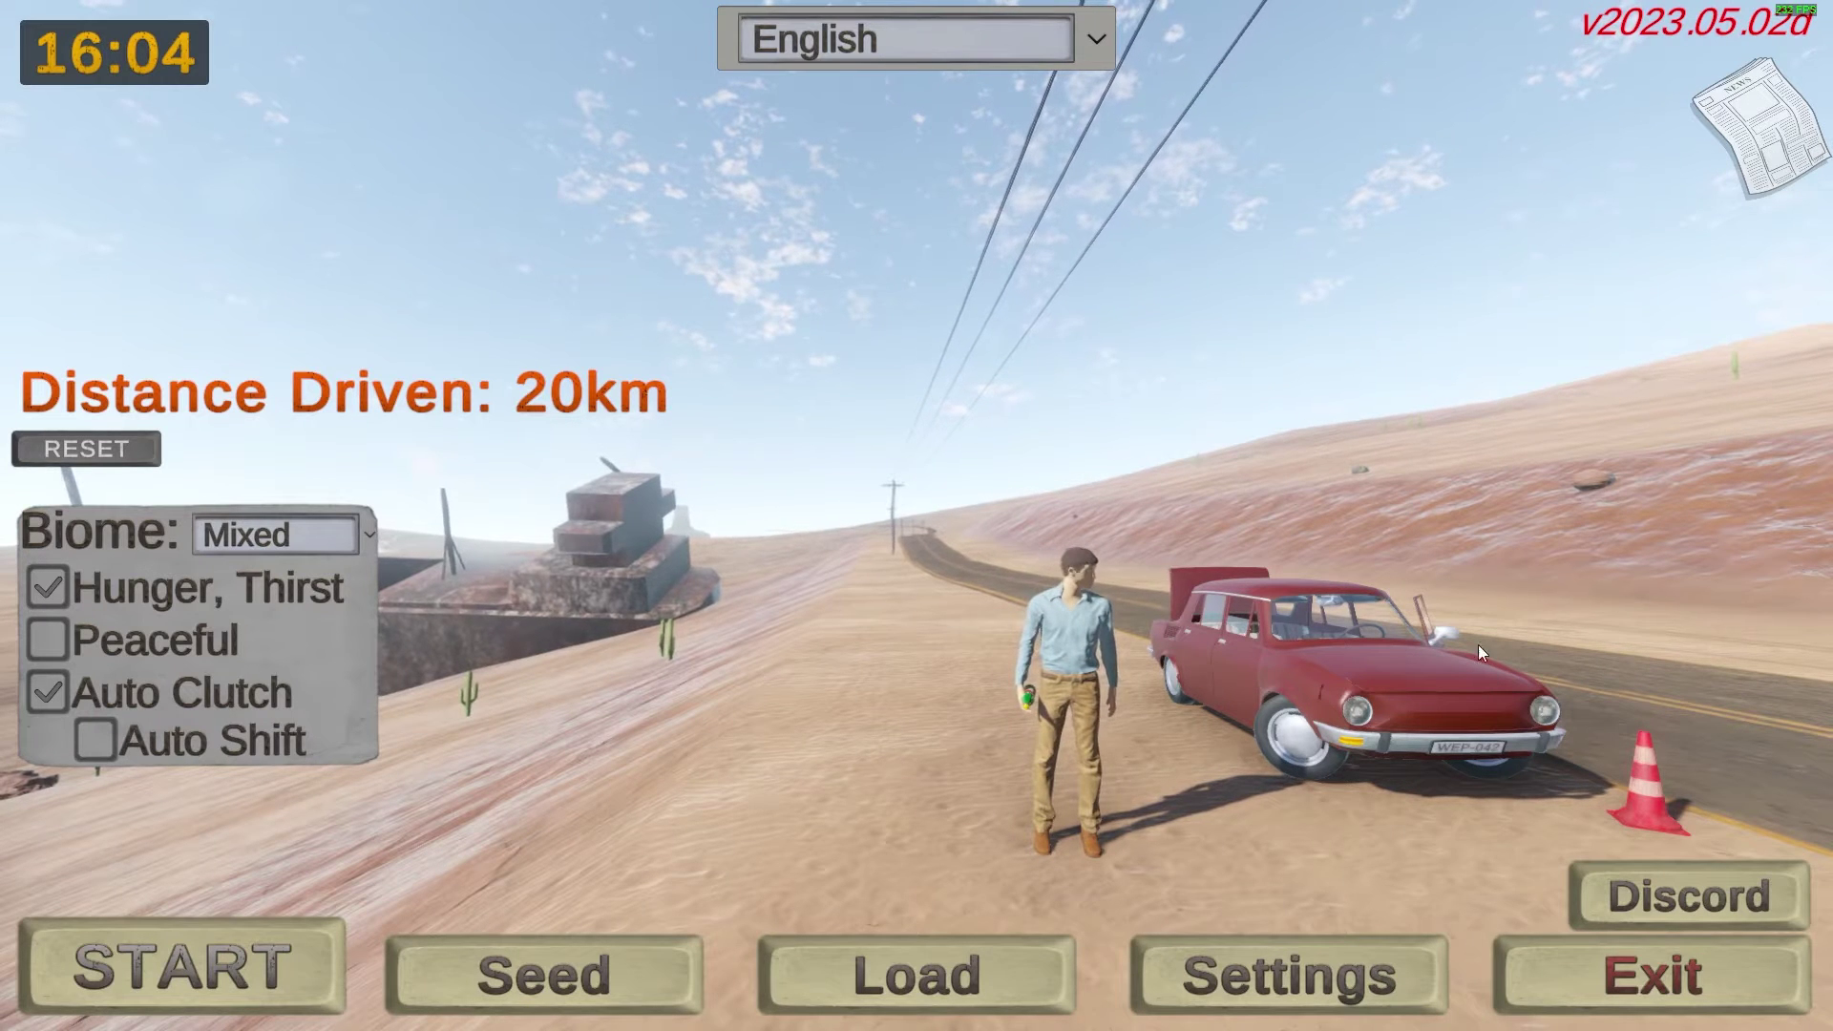
- Reveal The Long Drive's Discord invite link on the main menu and open it in Discord
click(1649, 899)
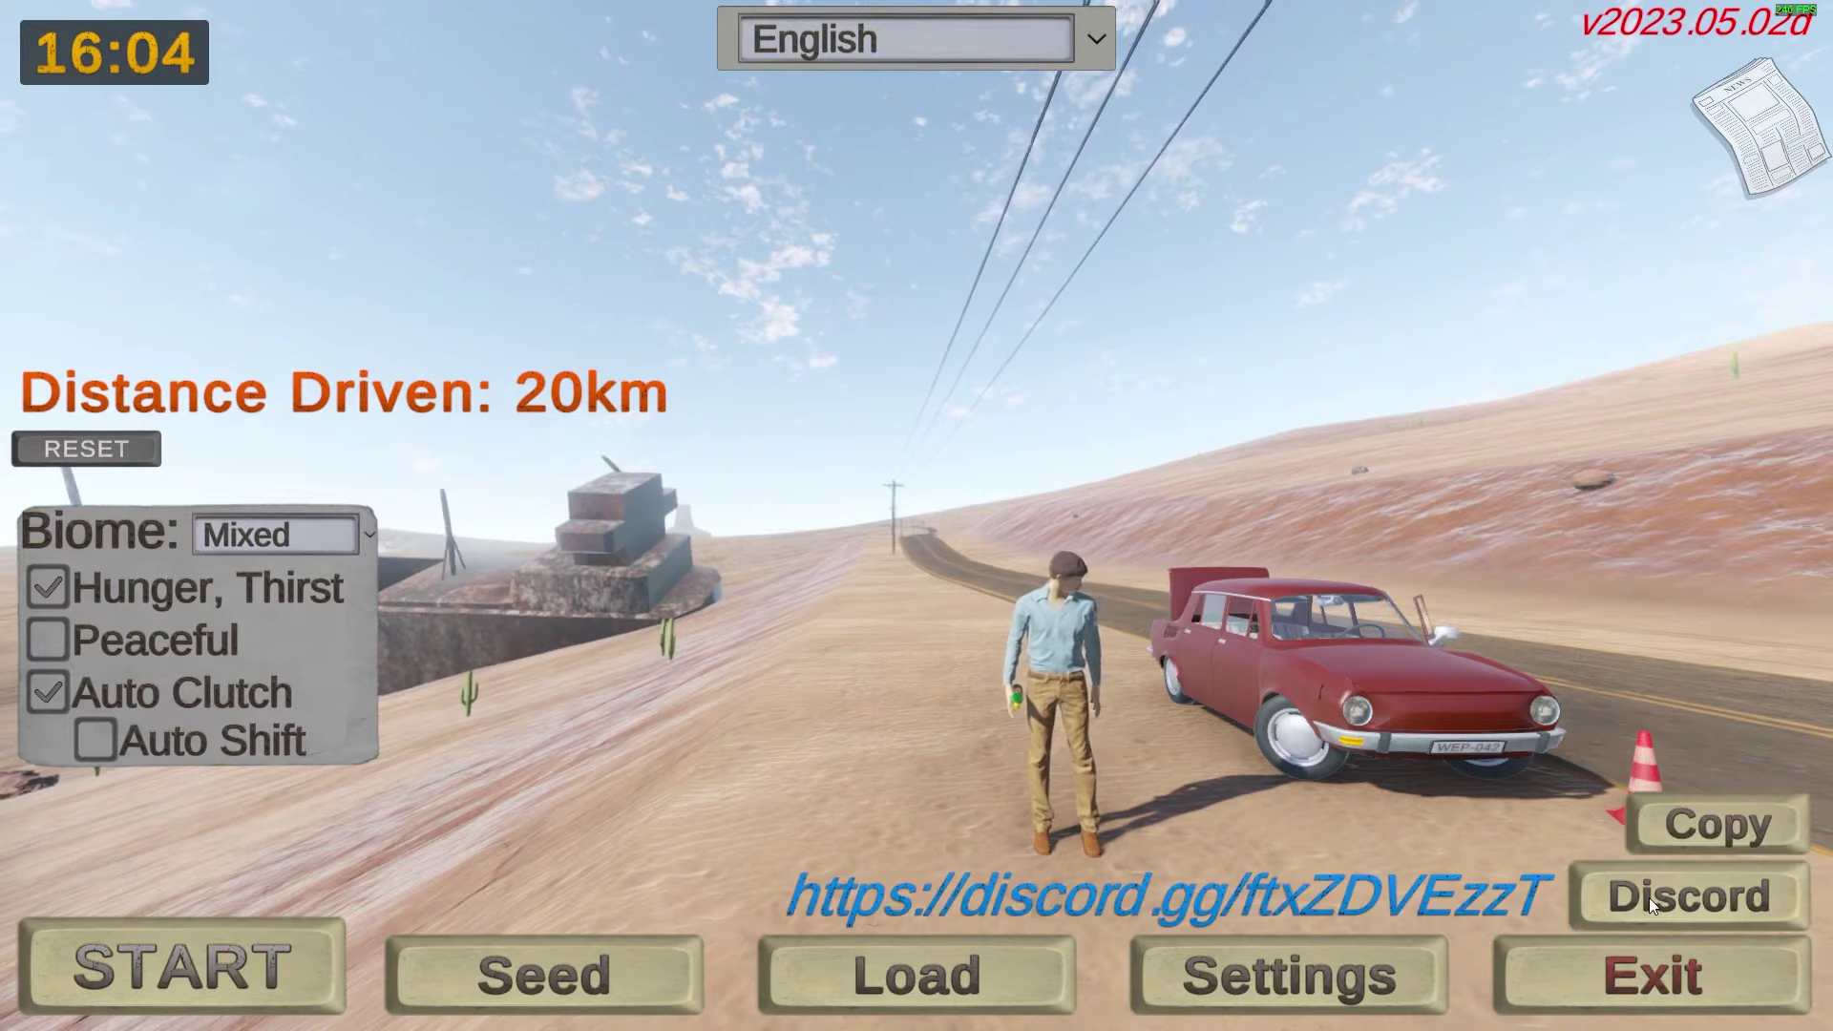
click(1720, 835)
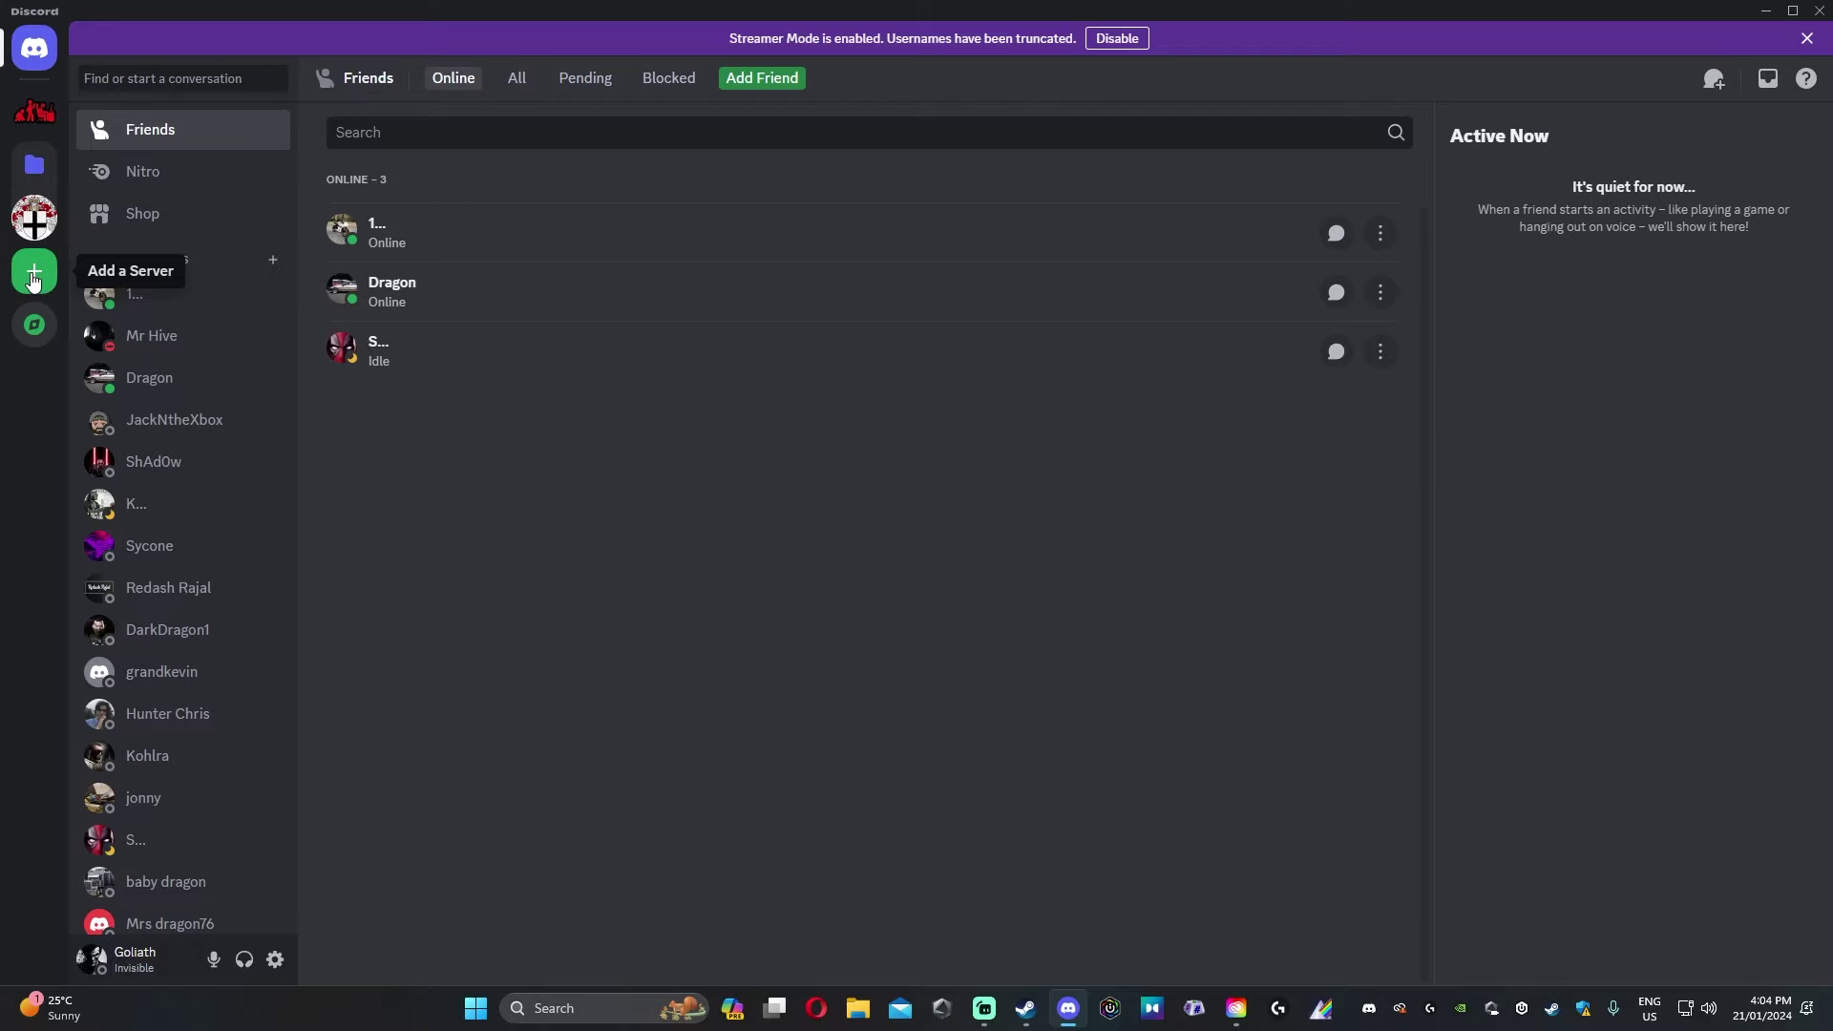
click(32, 279)
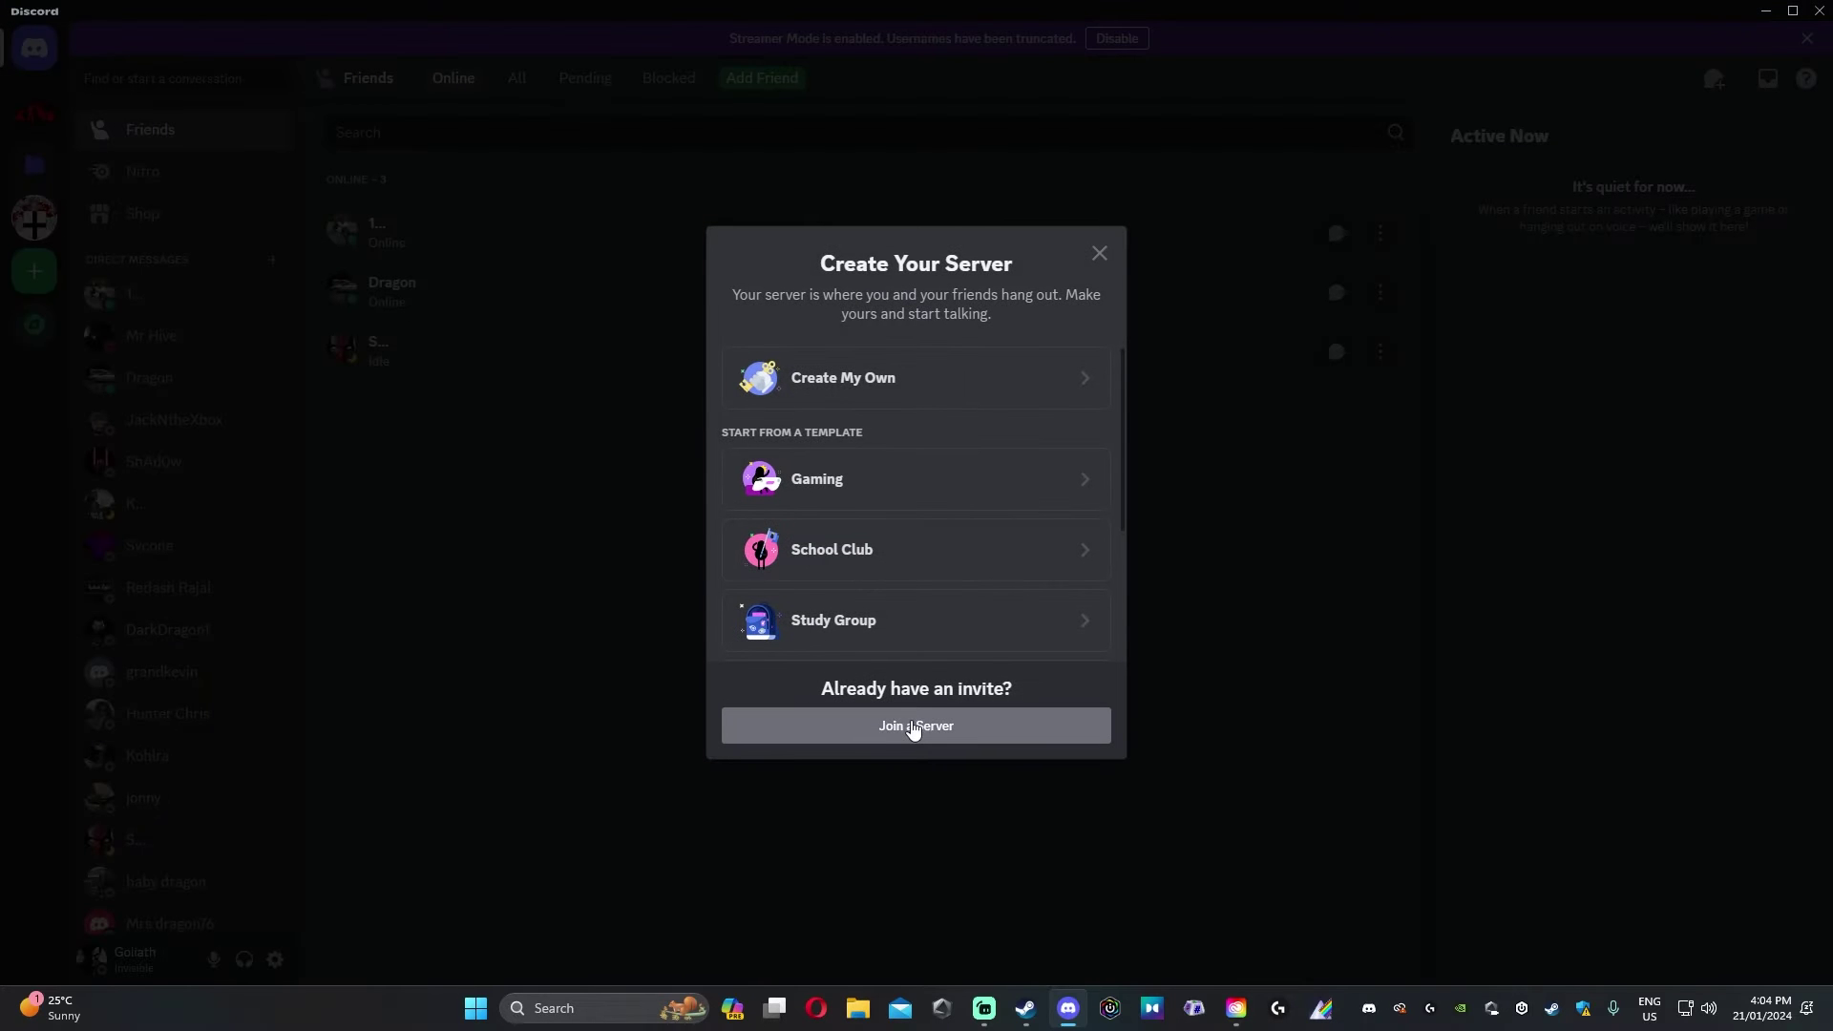
click(922, 733)
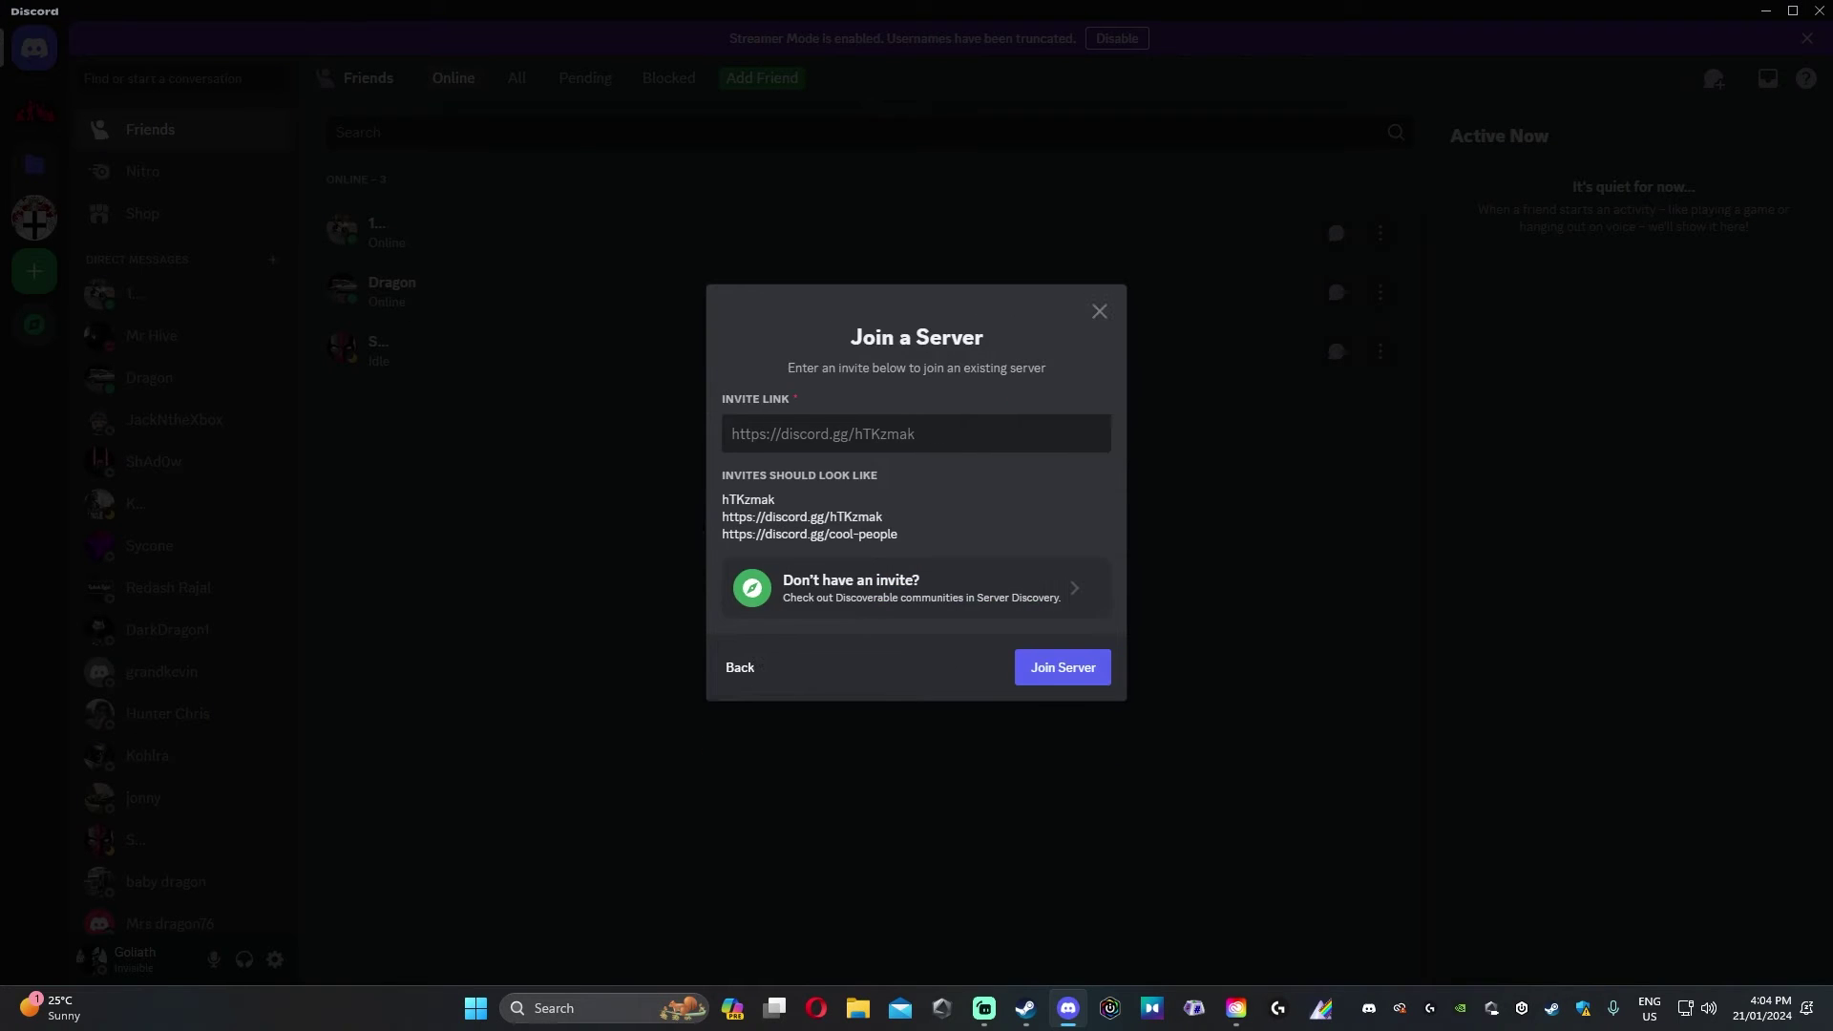
right_click(785, 433)
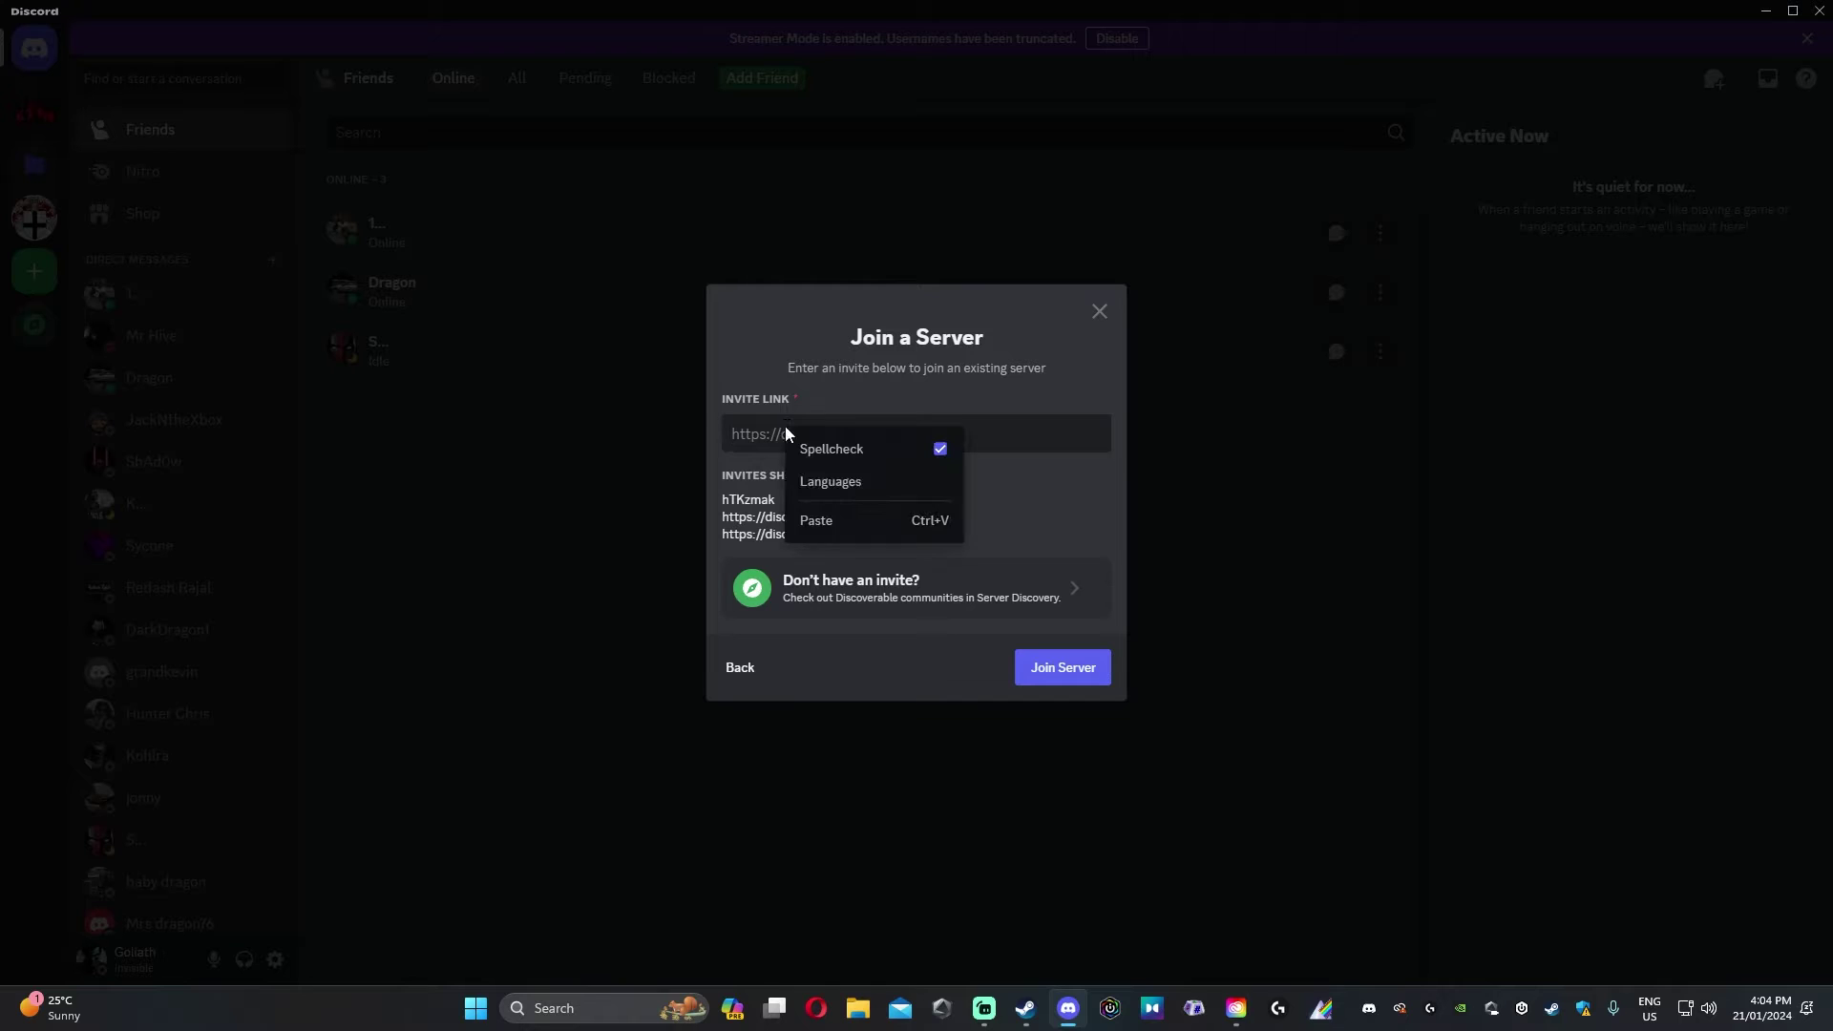
click(848, 517)
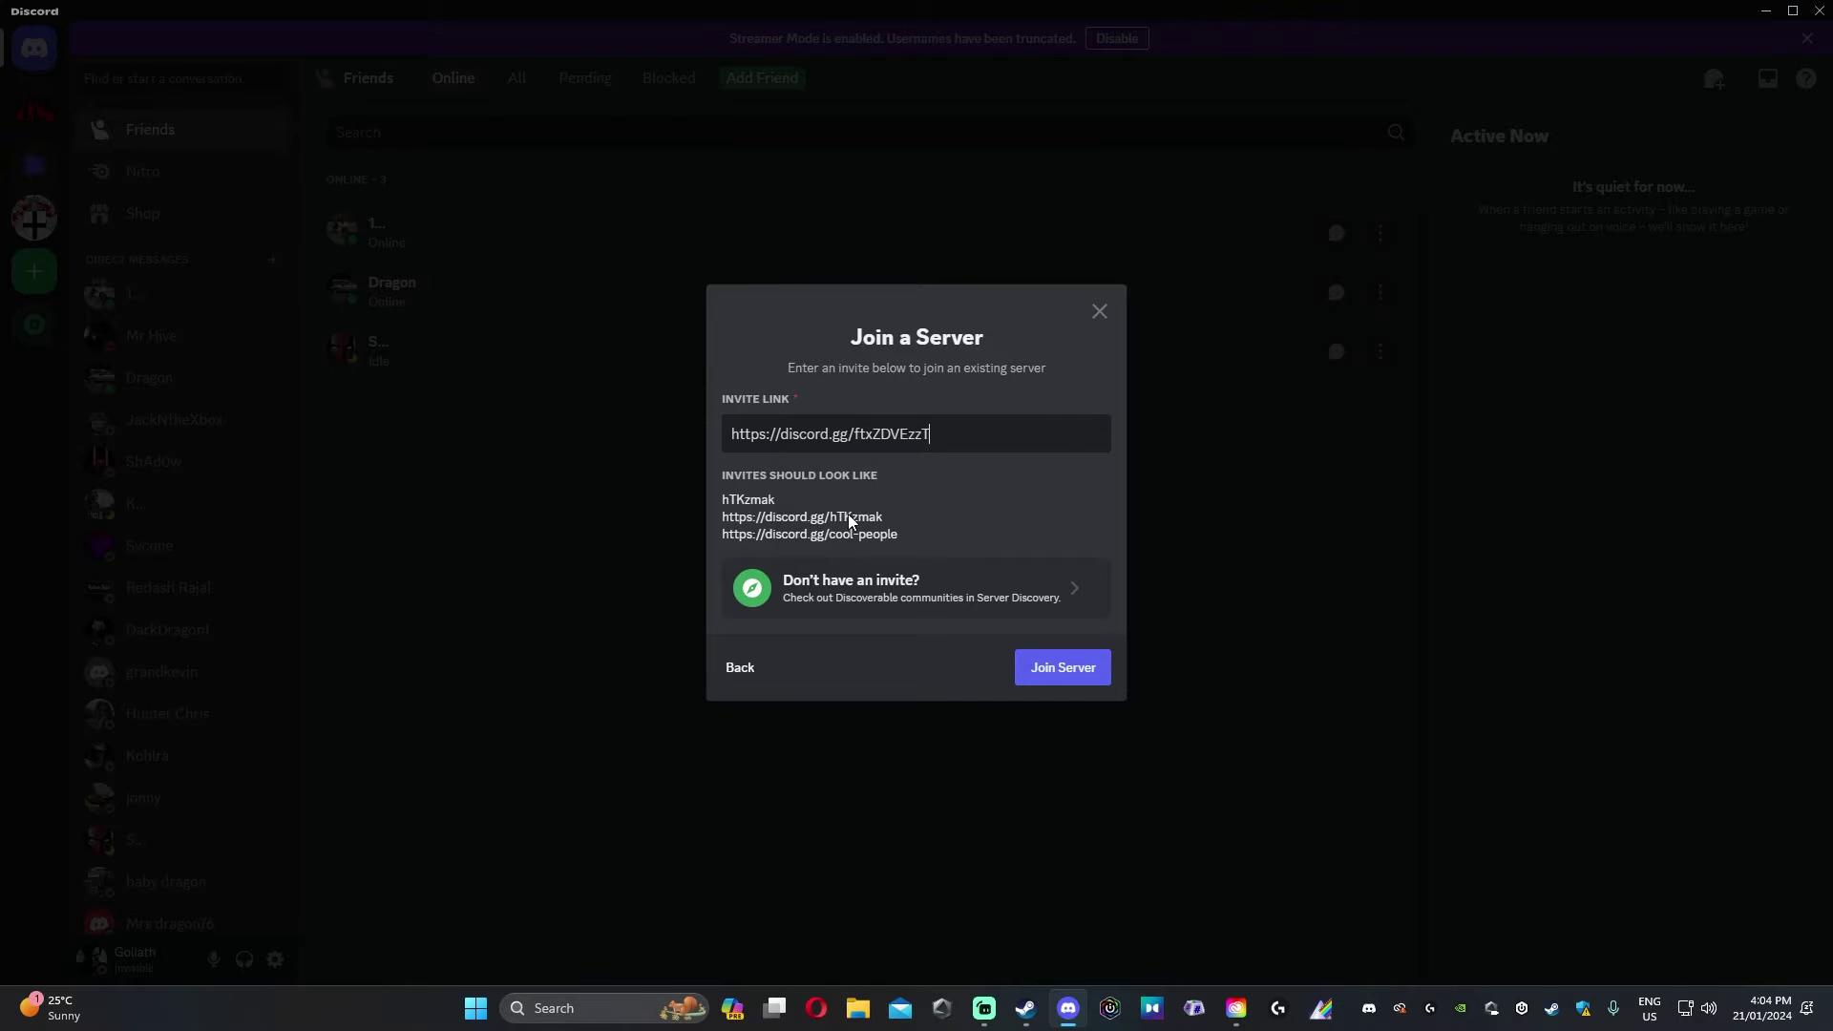
click(1067, 673)
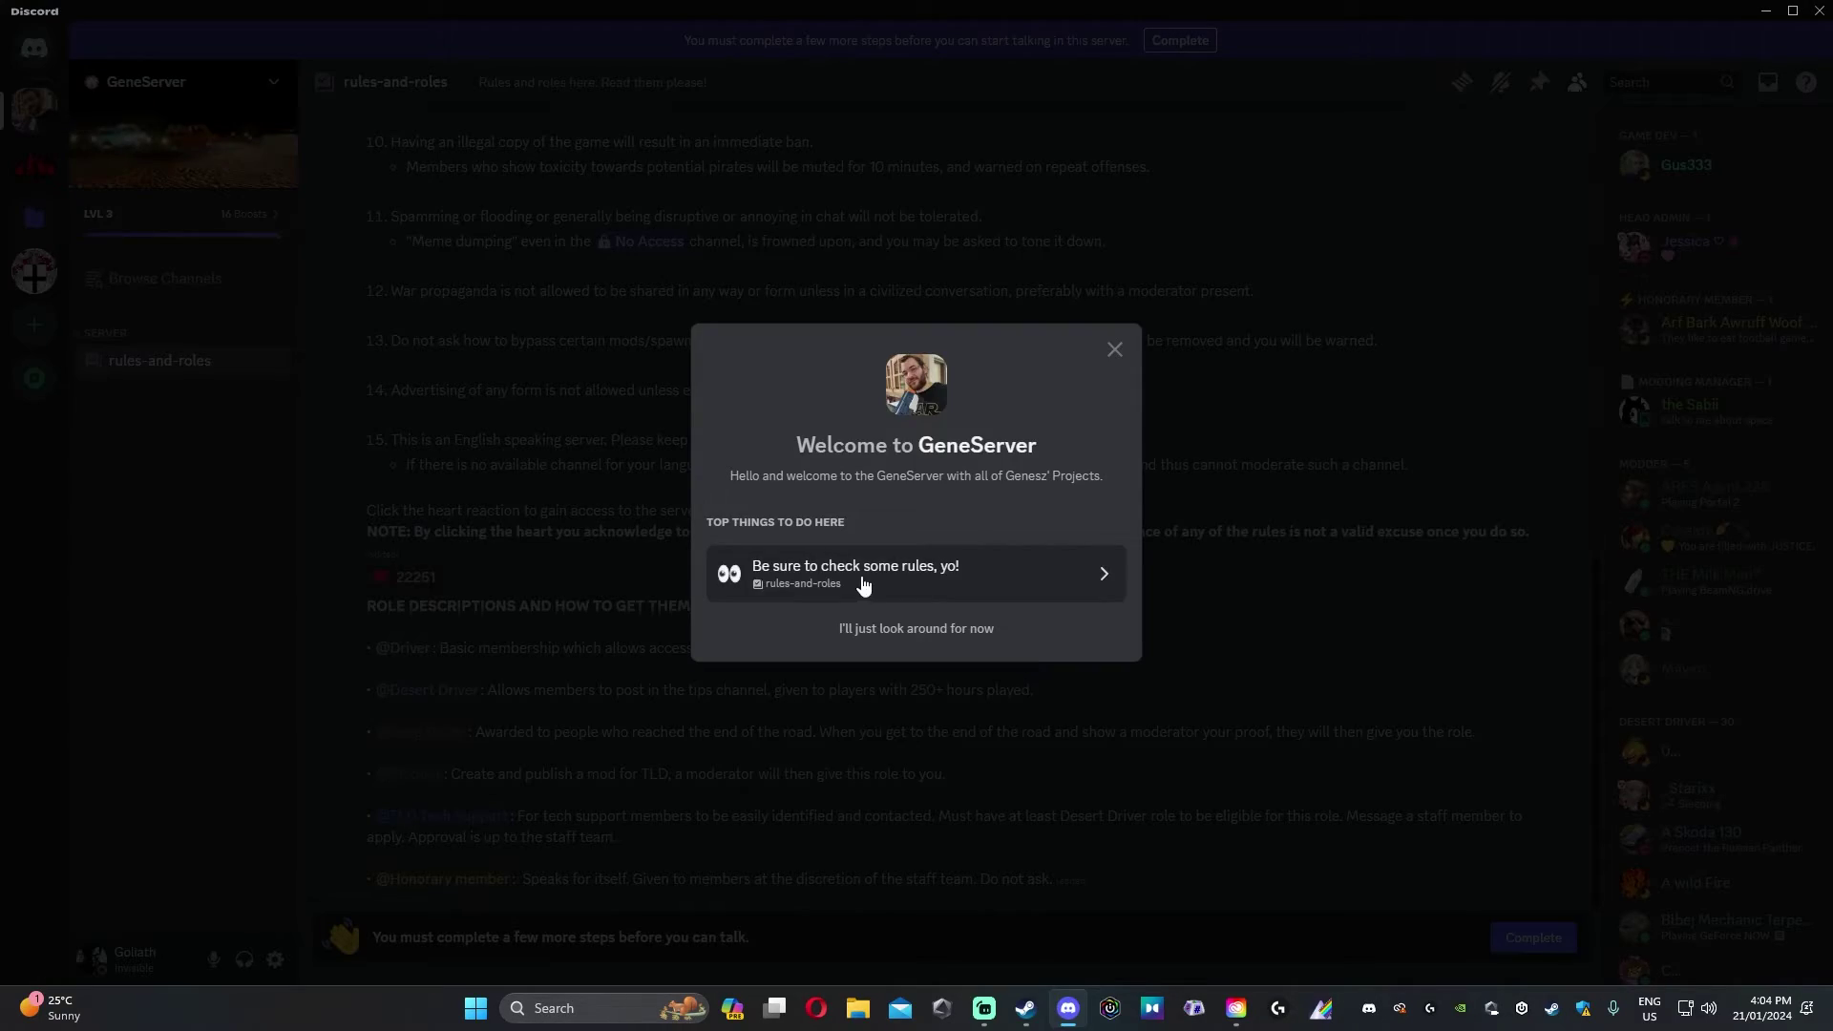
- Go to GeneServer's rules from the welcome prompt and react with a heart
click(914, 586)
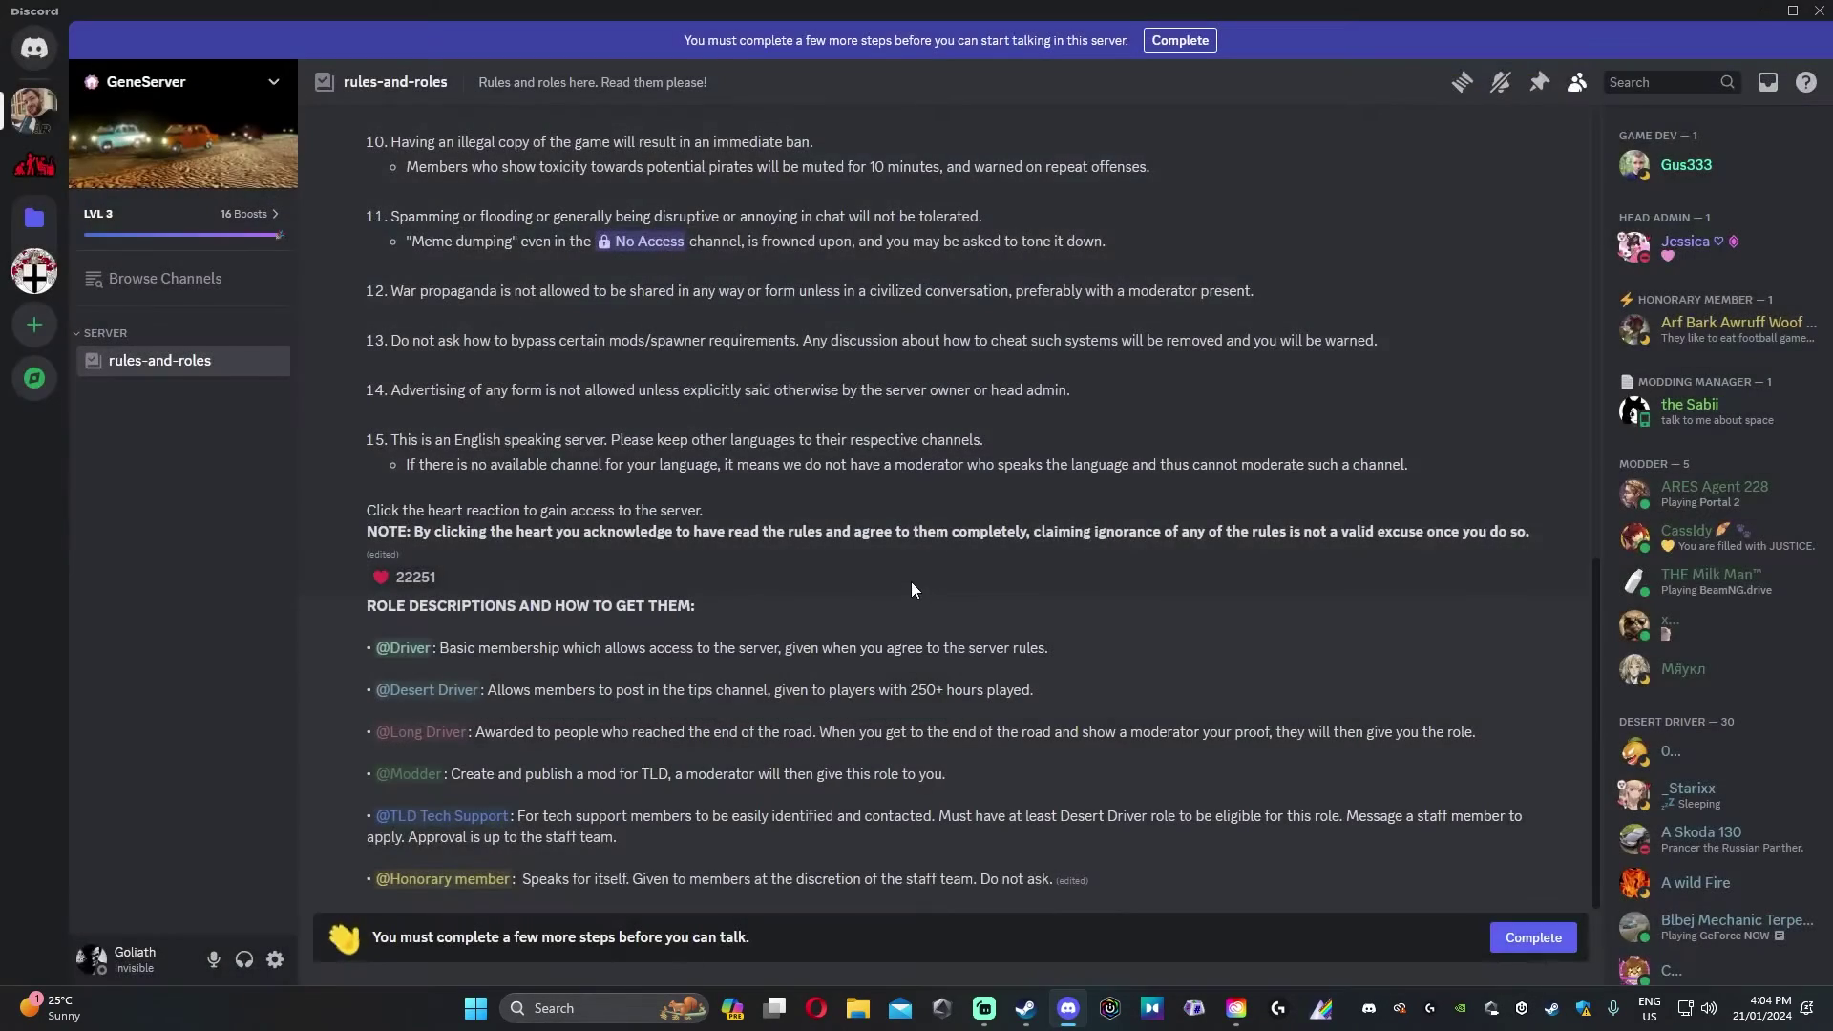
scroll(909, 581, up, 10)
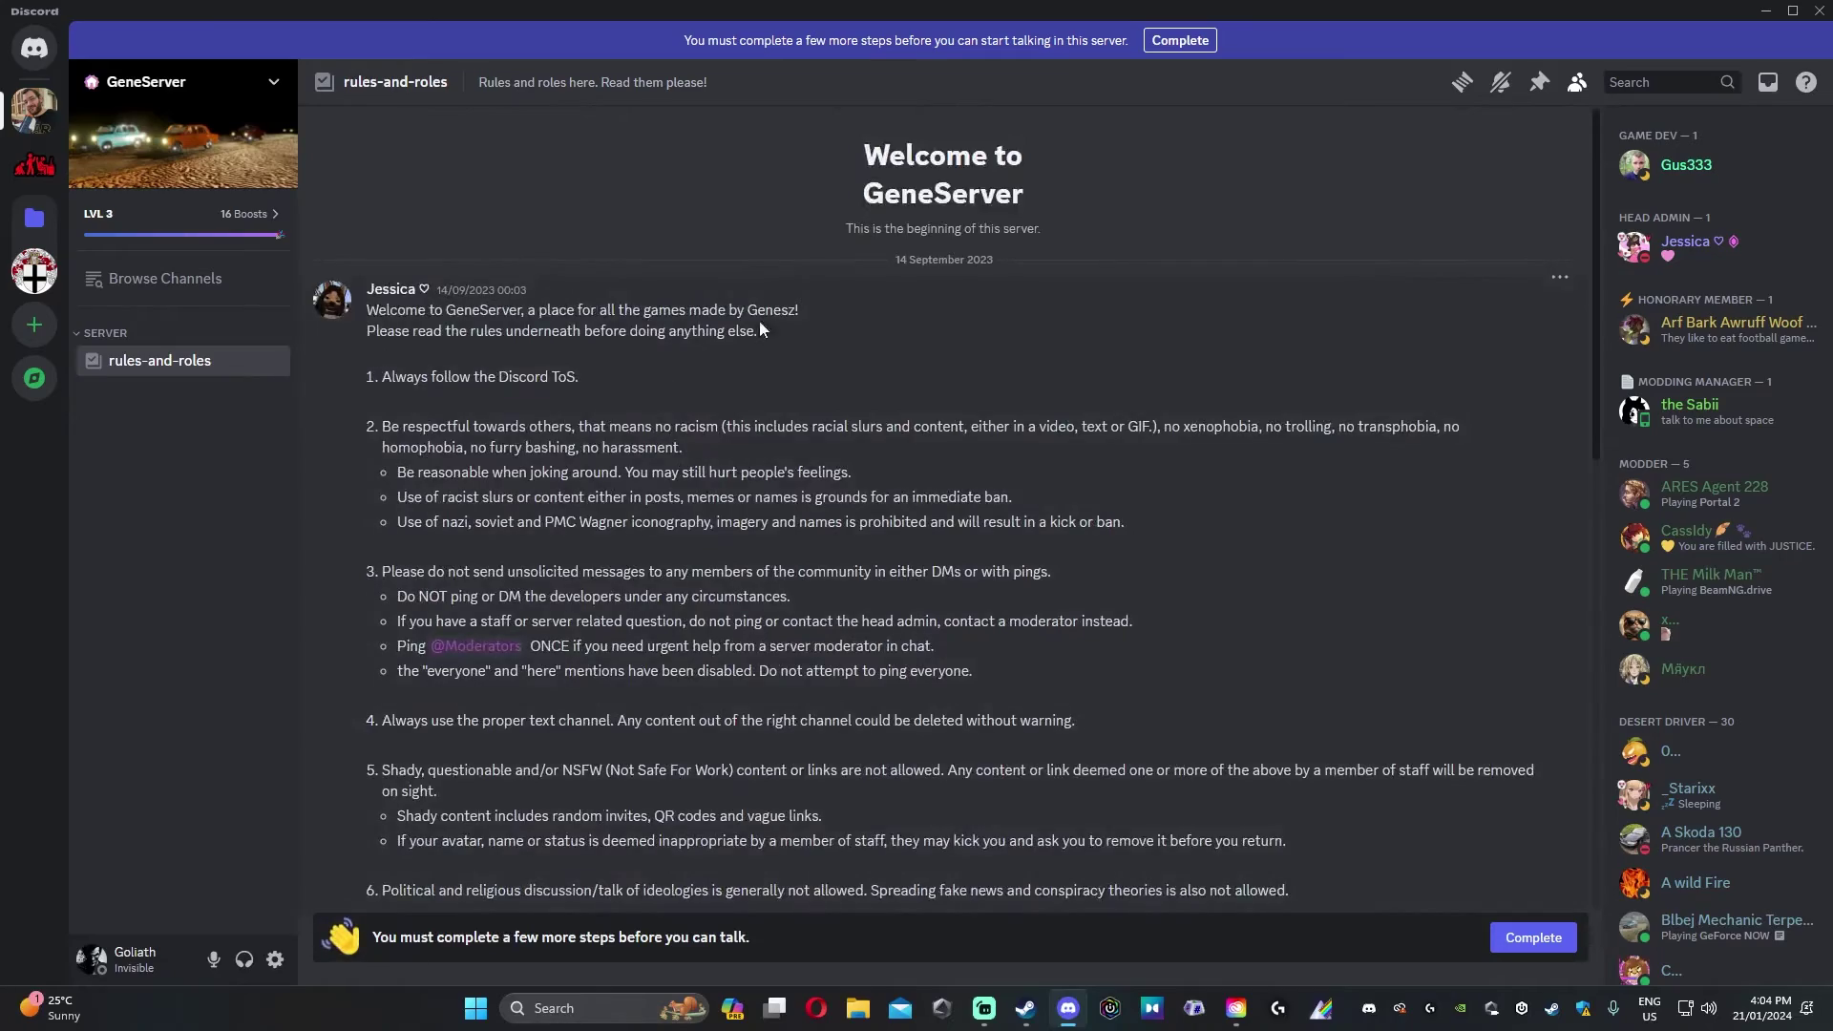
scroll(697, 438, down, 10)
scroll(584, 238, down, 1)
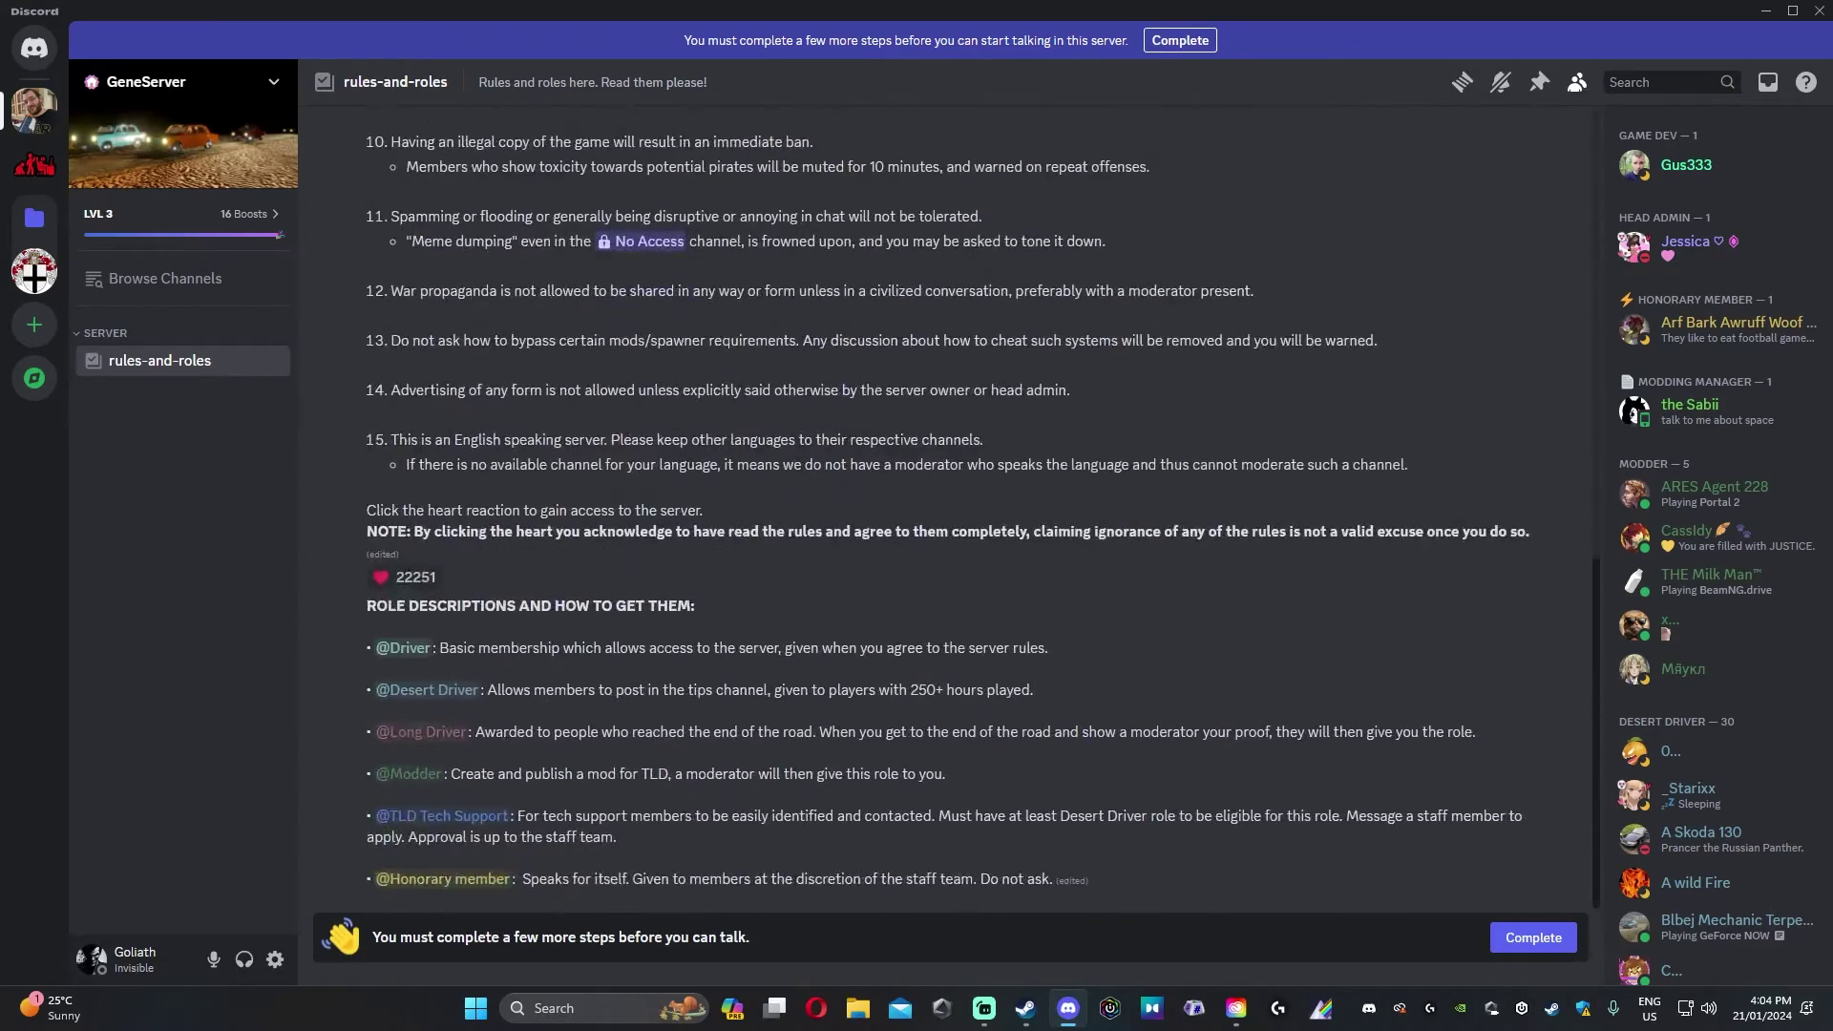
click(387, 577)
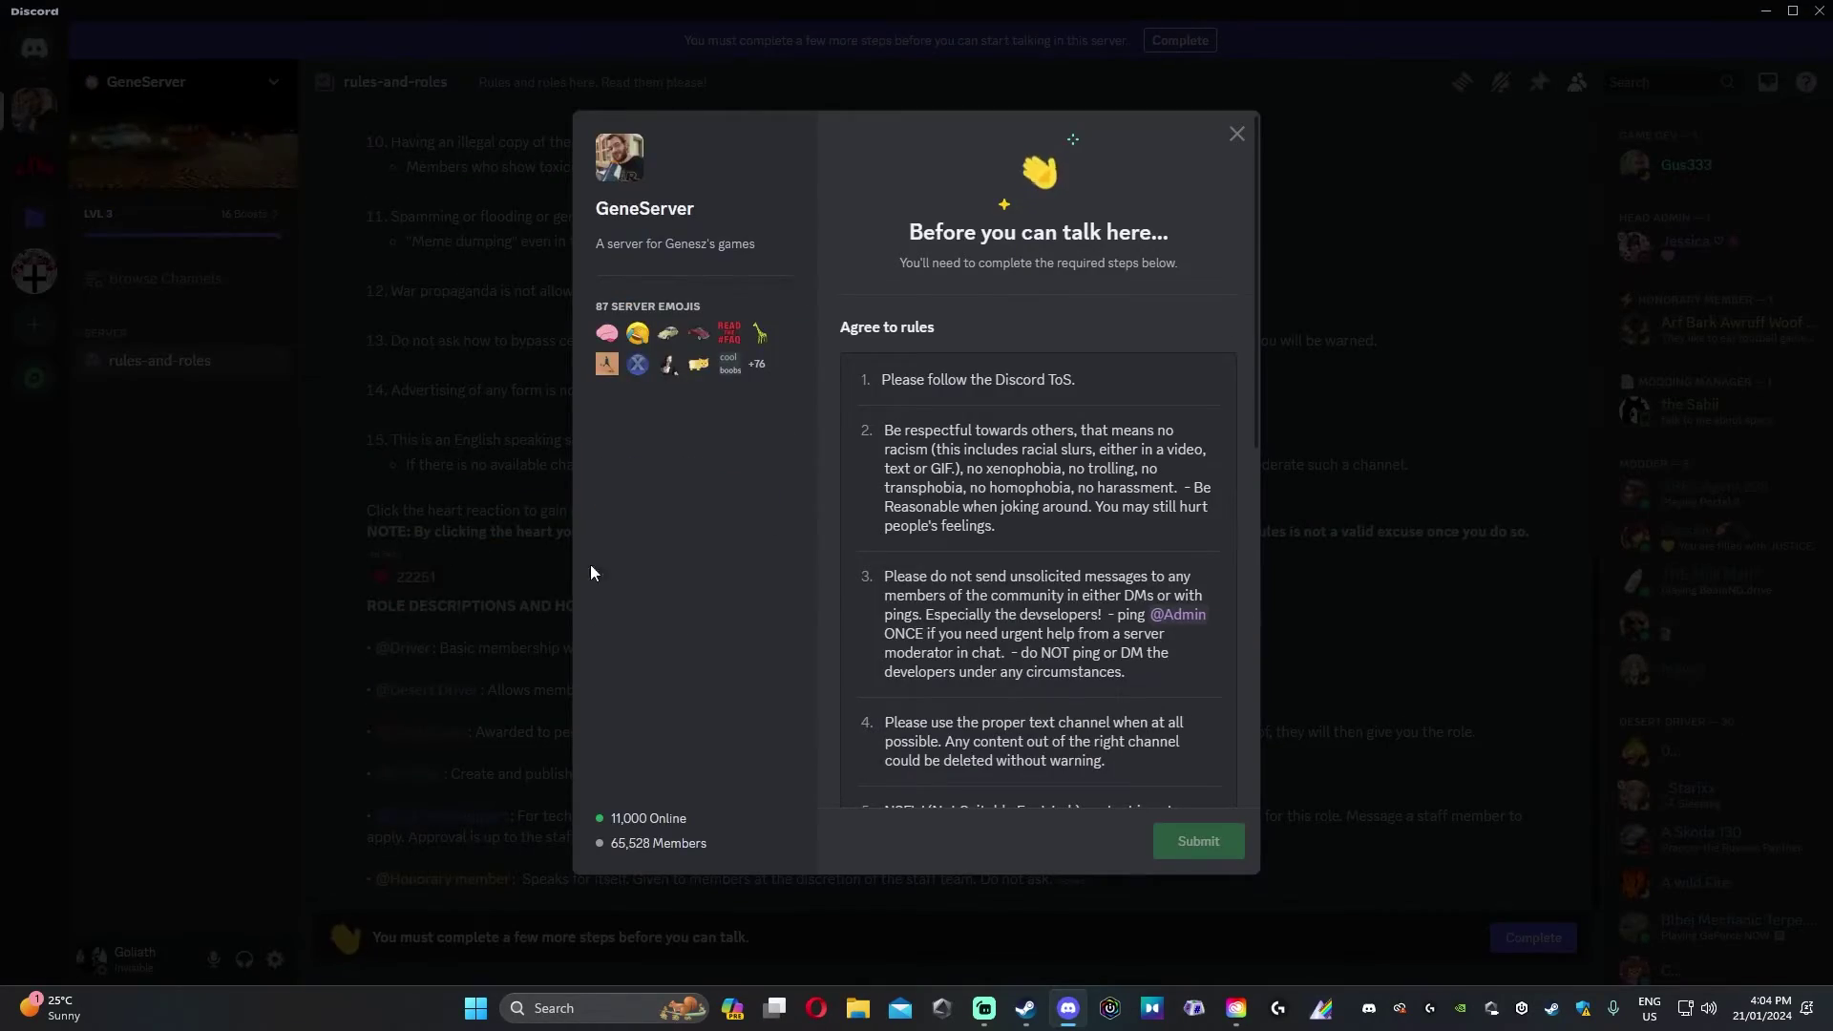
- Tick 'I have read and agree' on the rules and submit the agreement
scroll(1021, 393, down, 5)
scroll(1017, 438, down, 3)
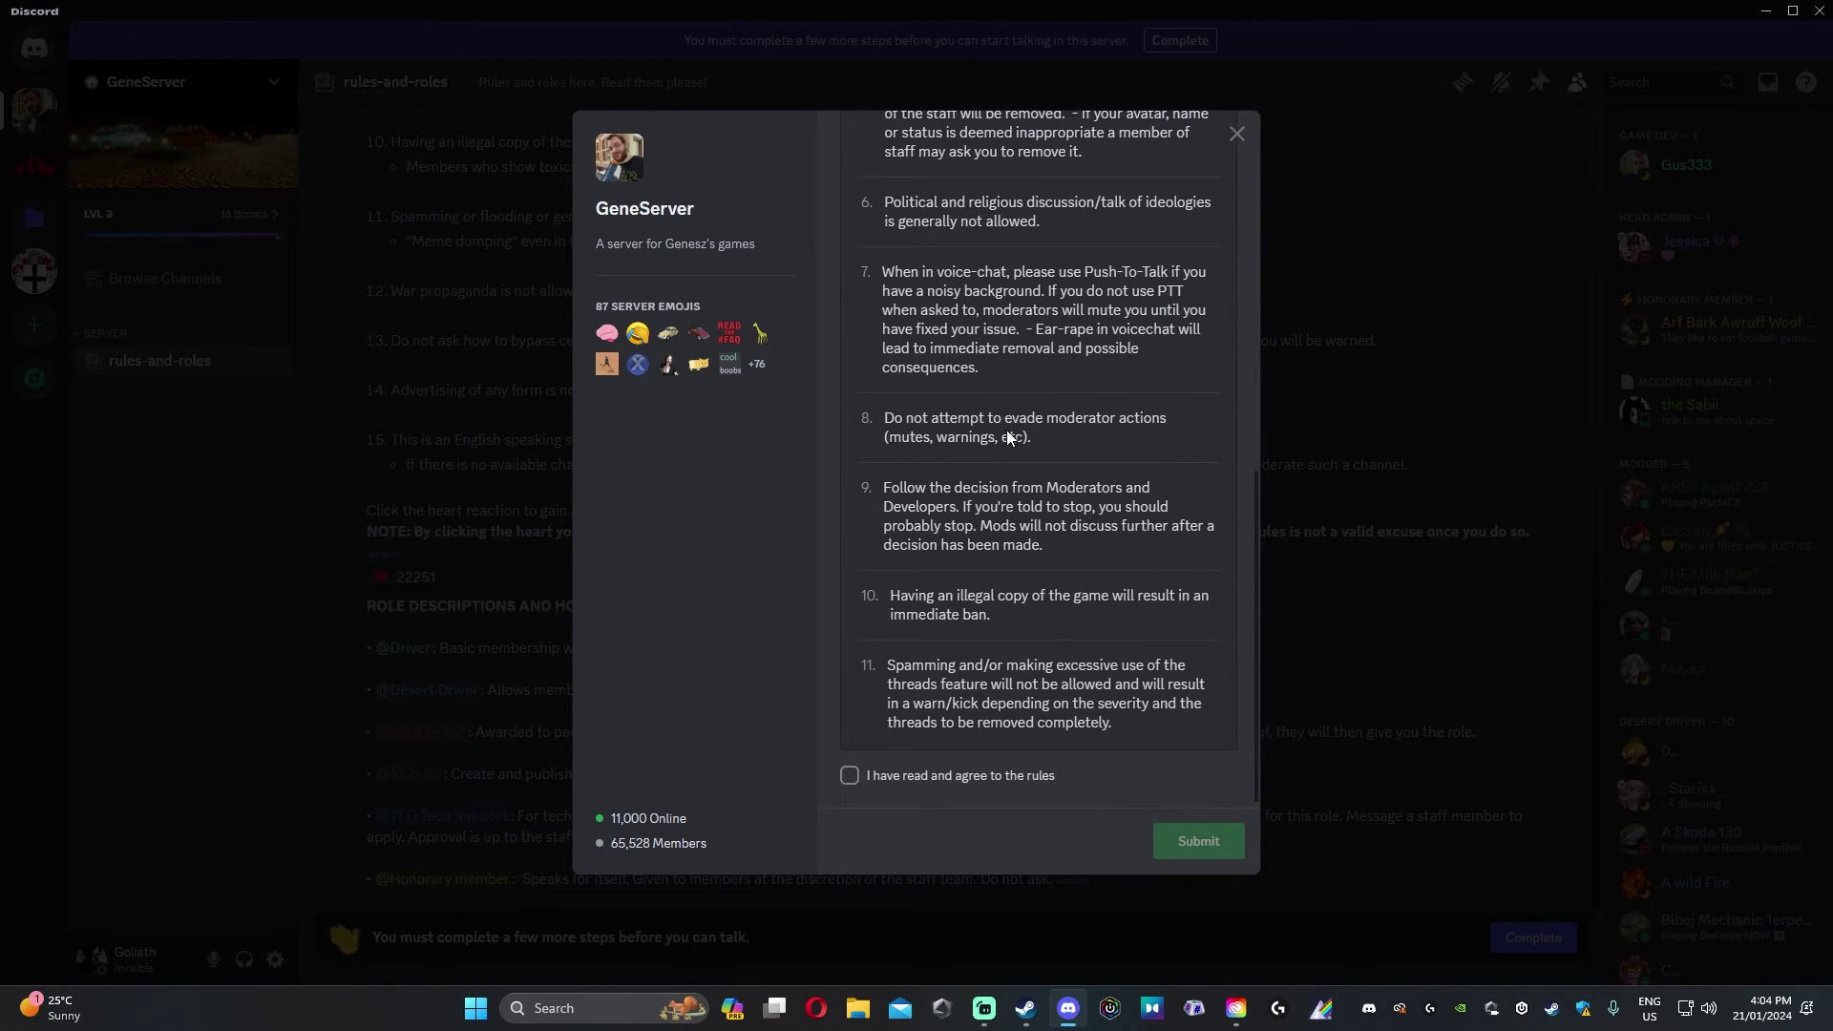
click(932, 782)
click(1172, 842)
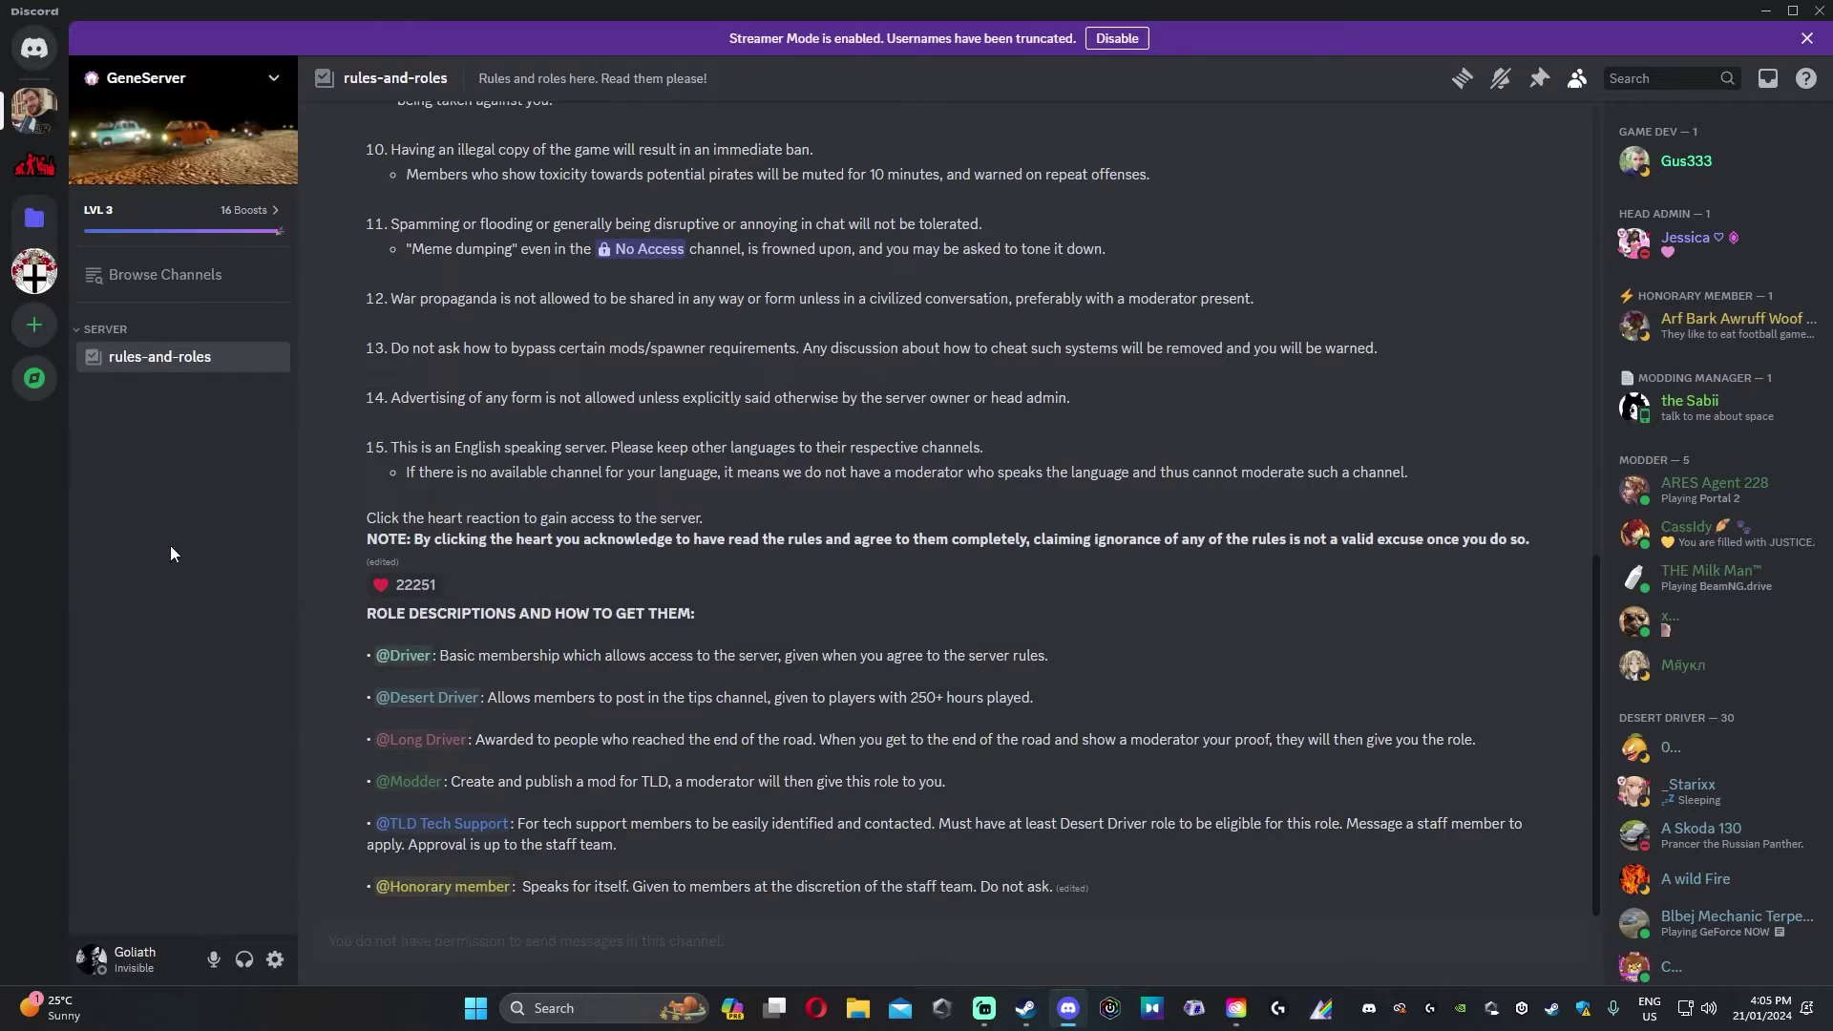
- Add a heart to the rules, then view the tld-mod-loader channel's pinned messages
click(410, 586)
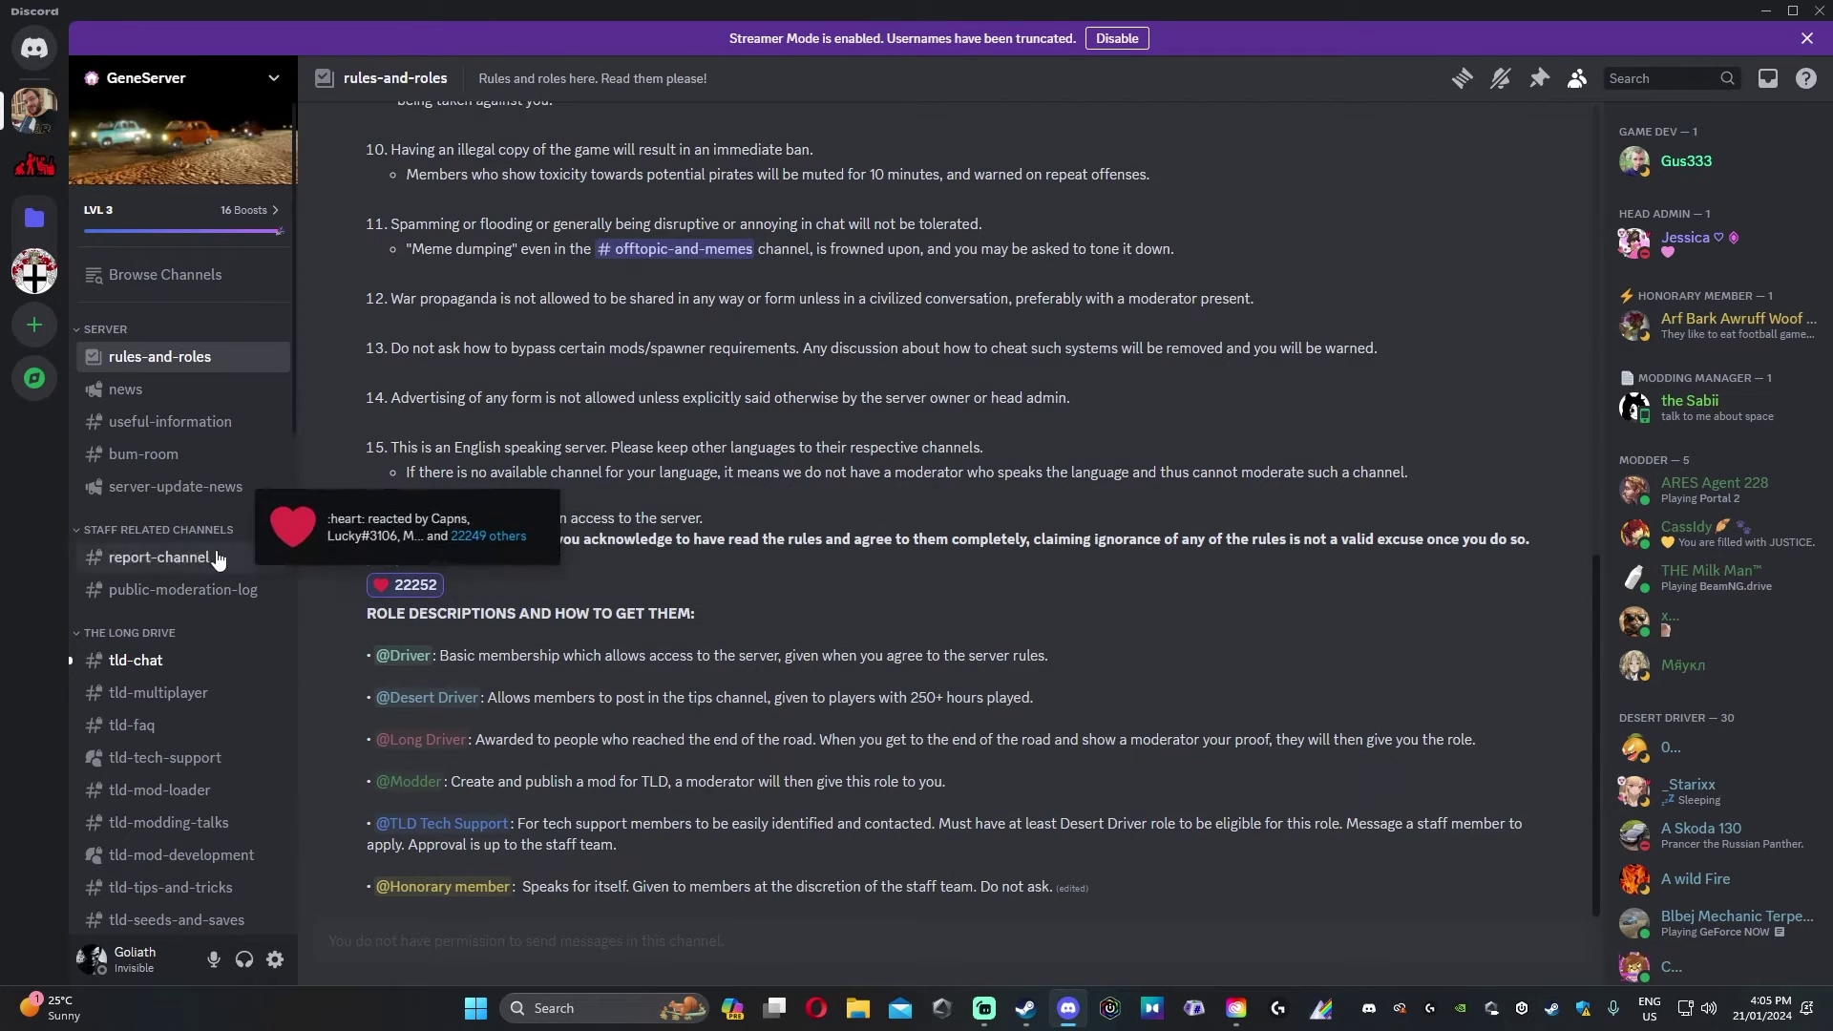
mouse_move(218, 777)
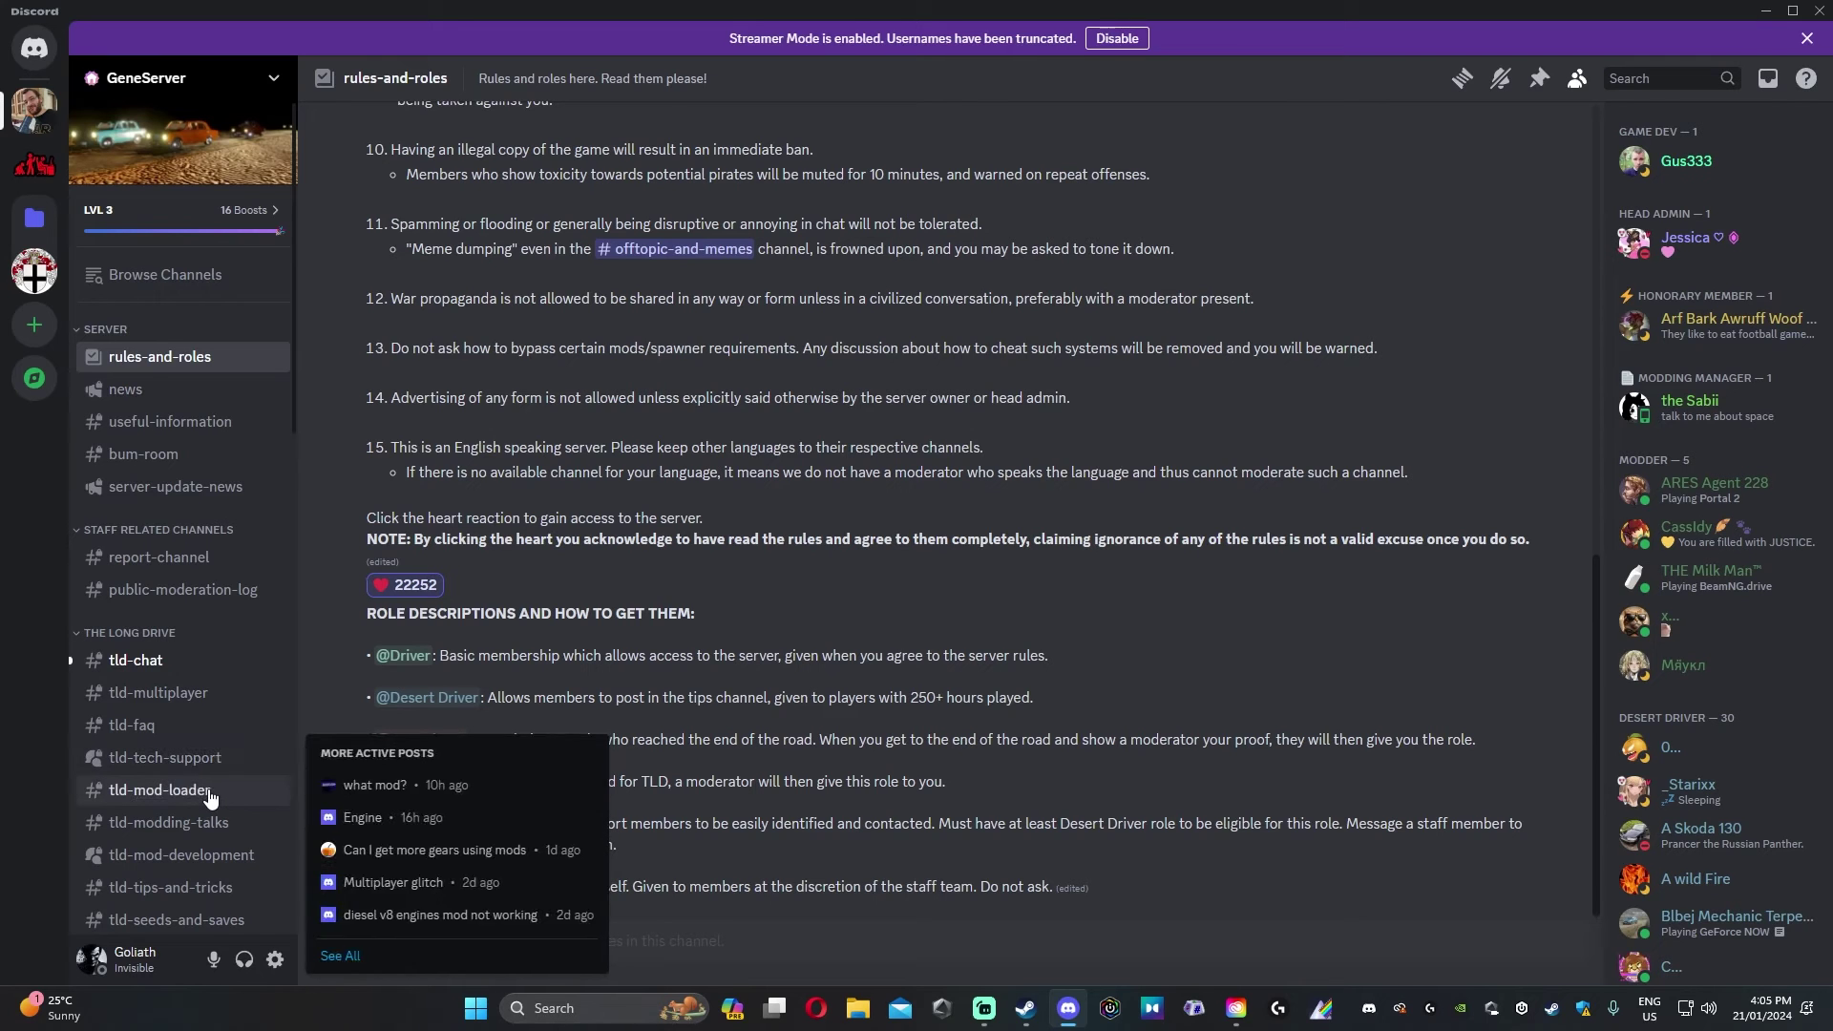
click(210, 799)
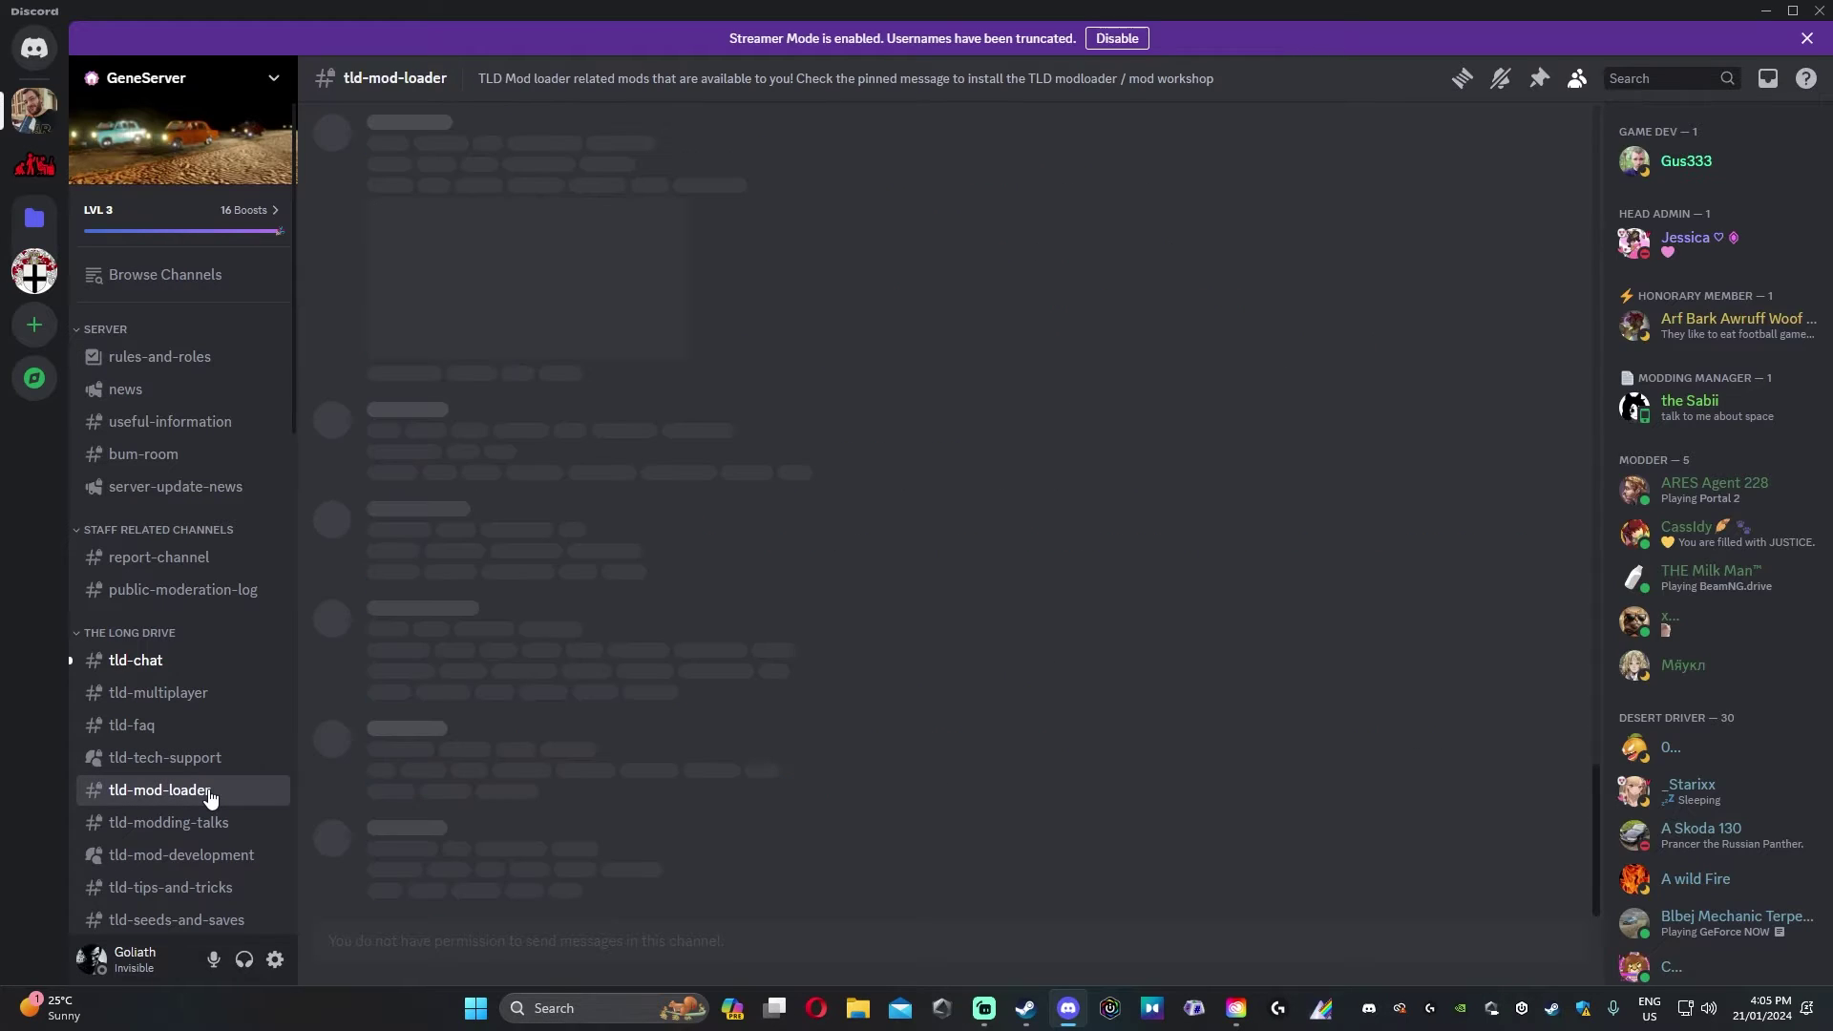
click(1538, 83)
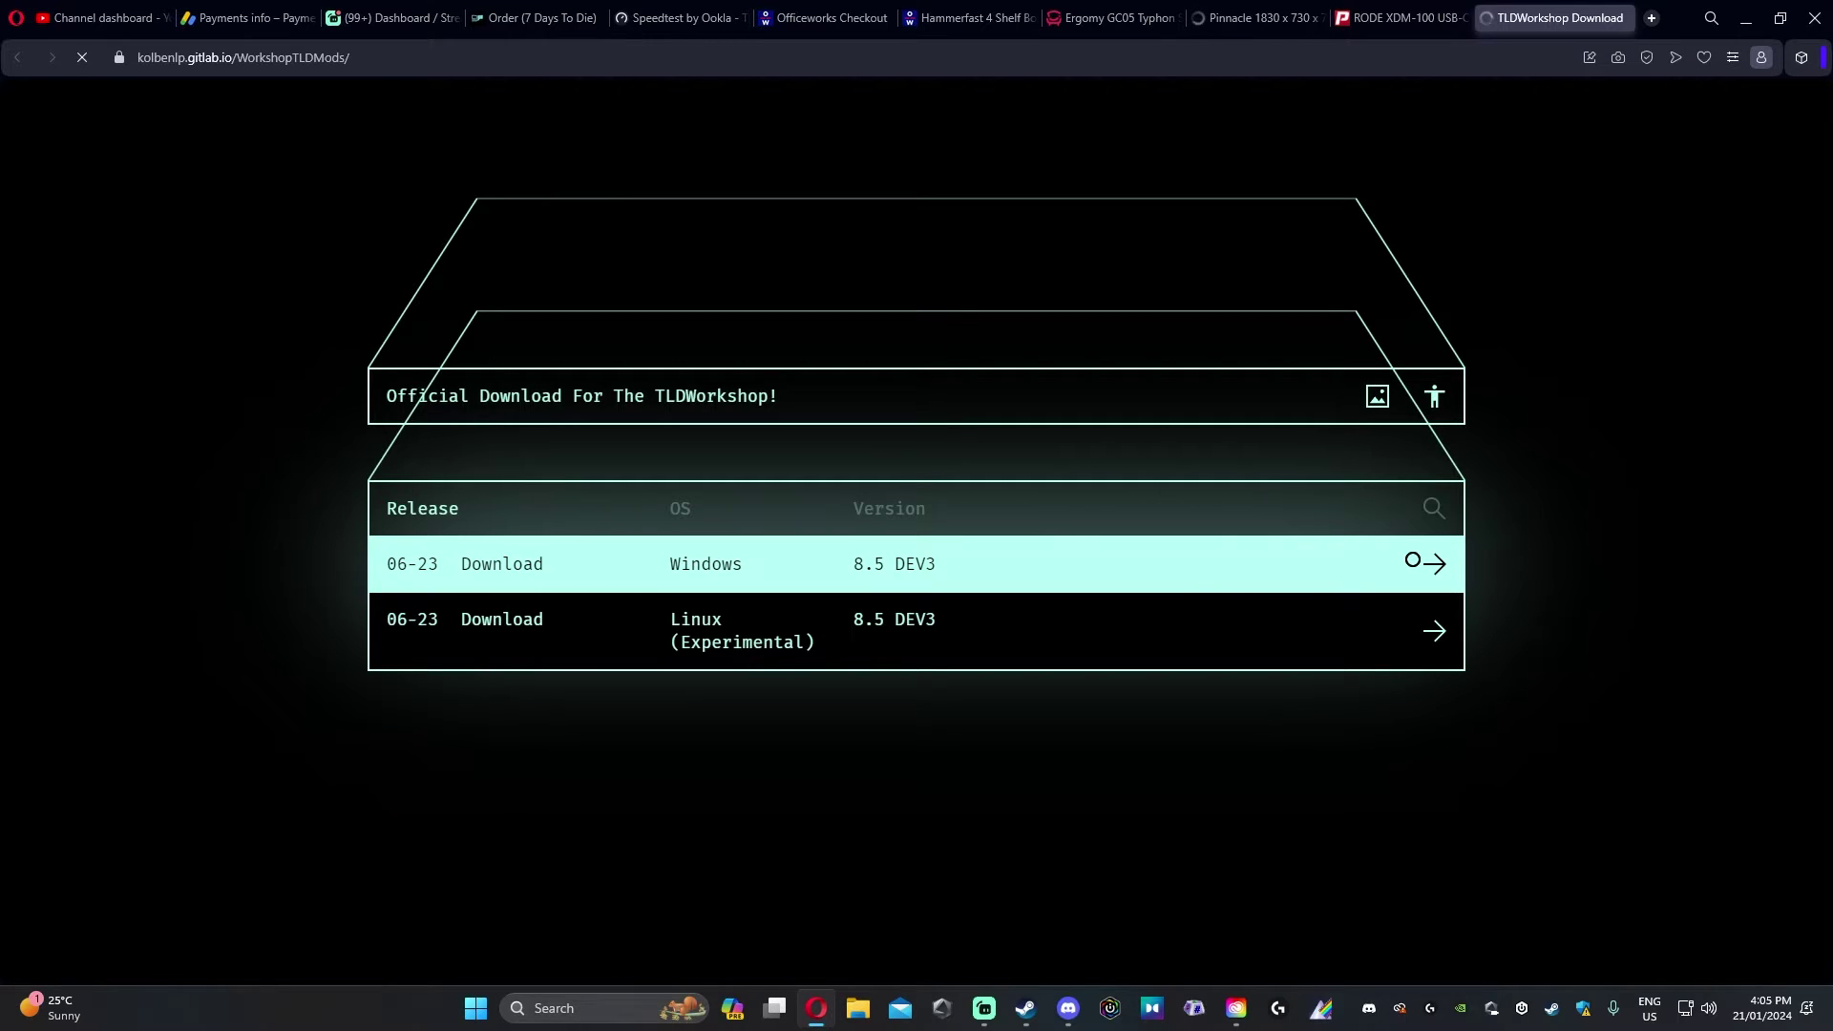
- Save the Windows TLDworkshop.exe to the Desktop and run it
click(1413, 562)
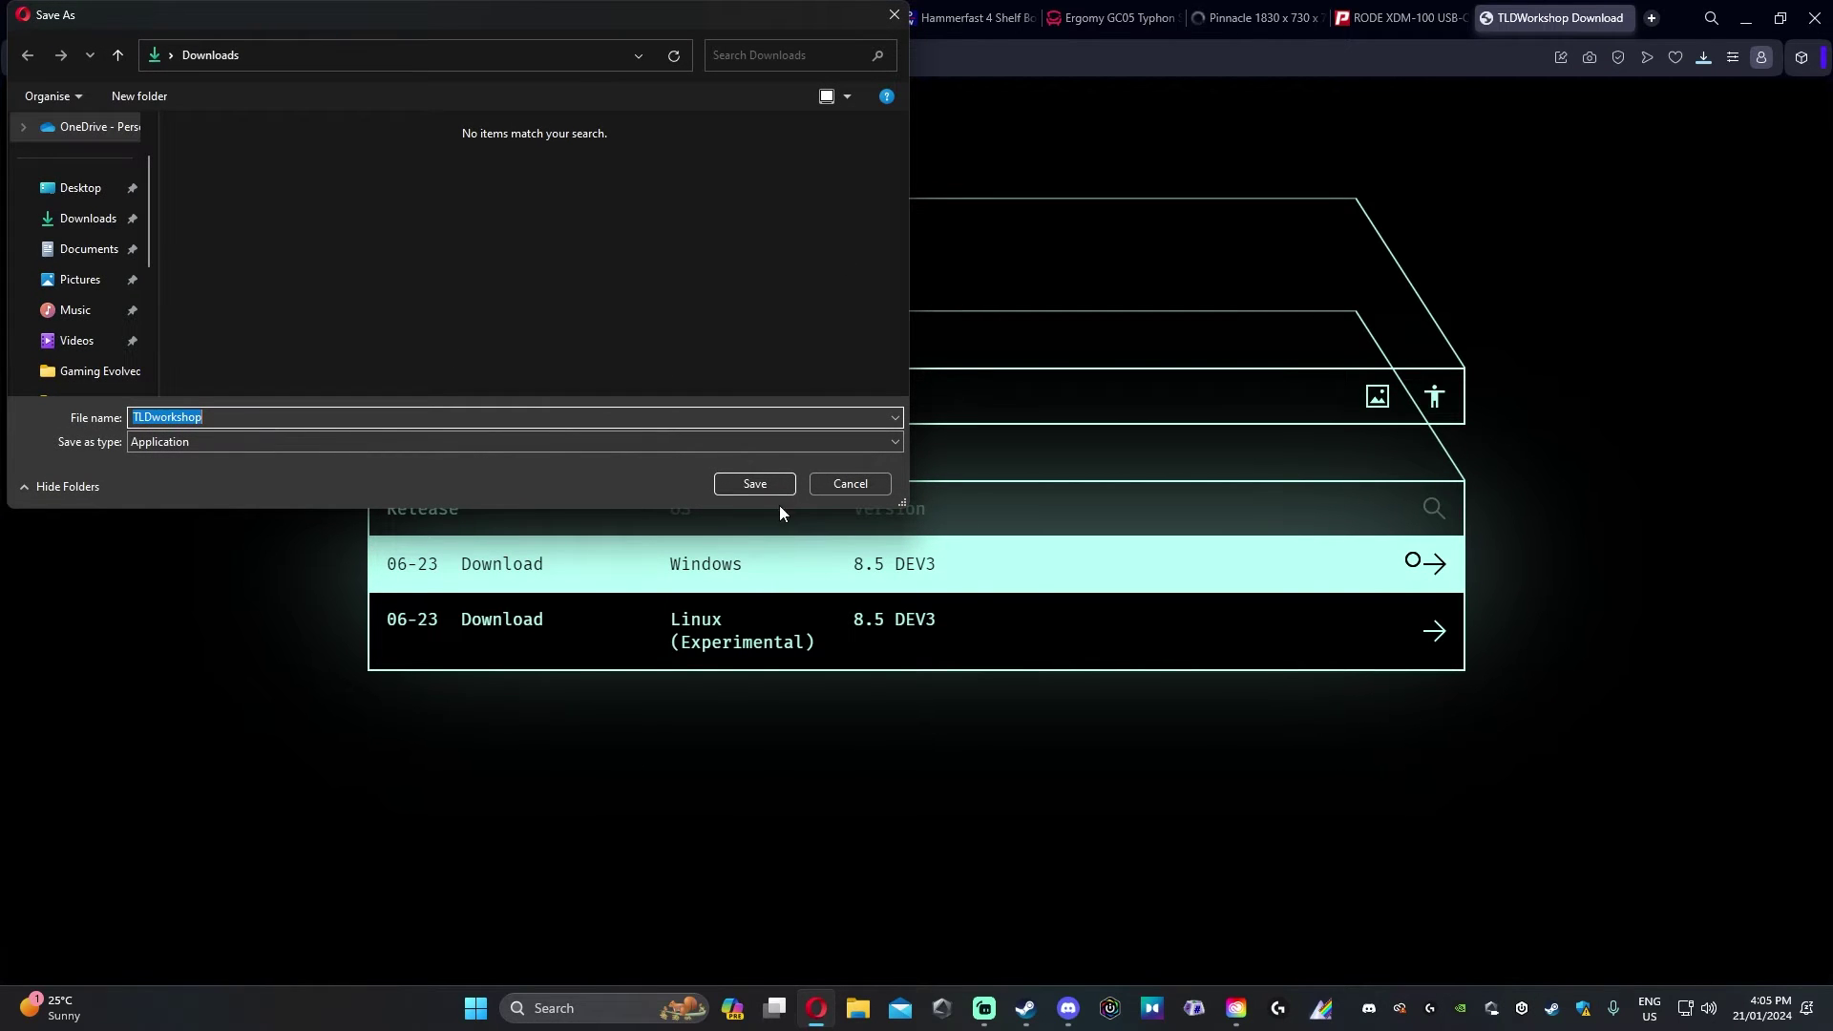
click(86, 192)
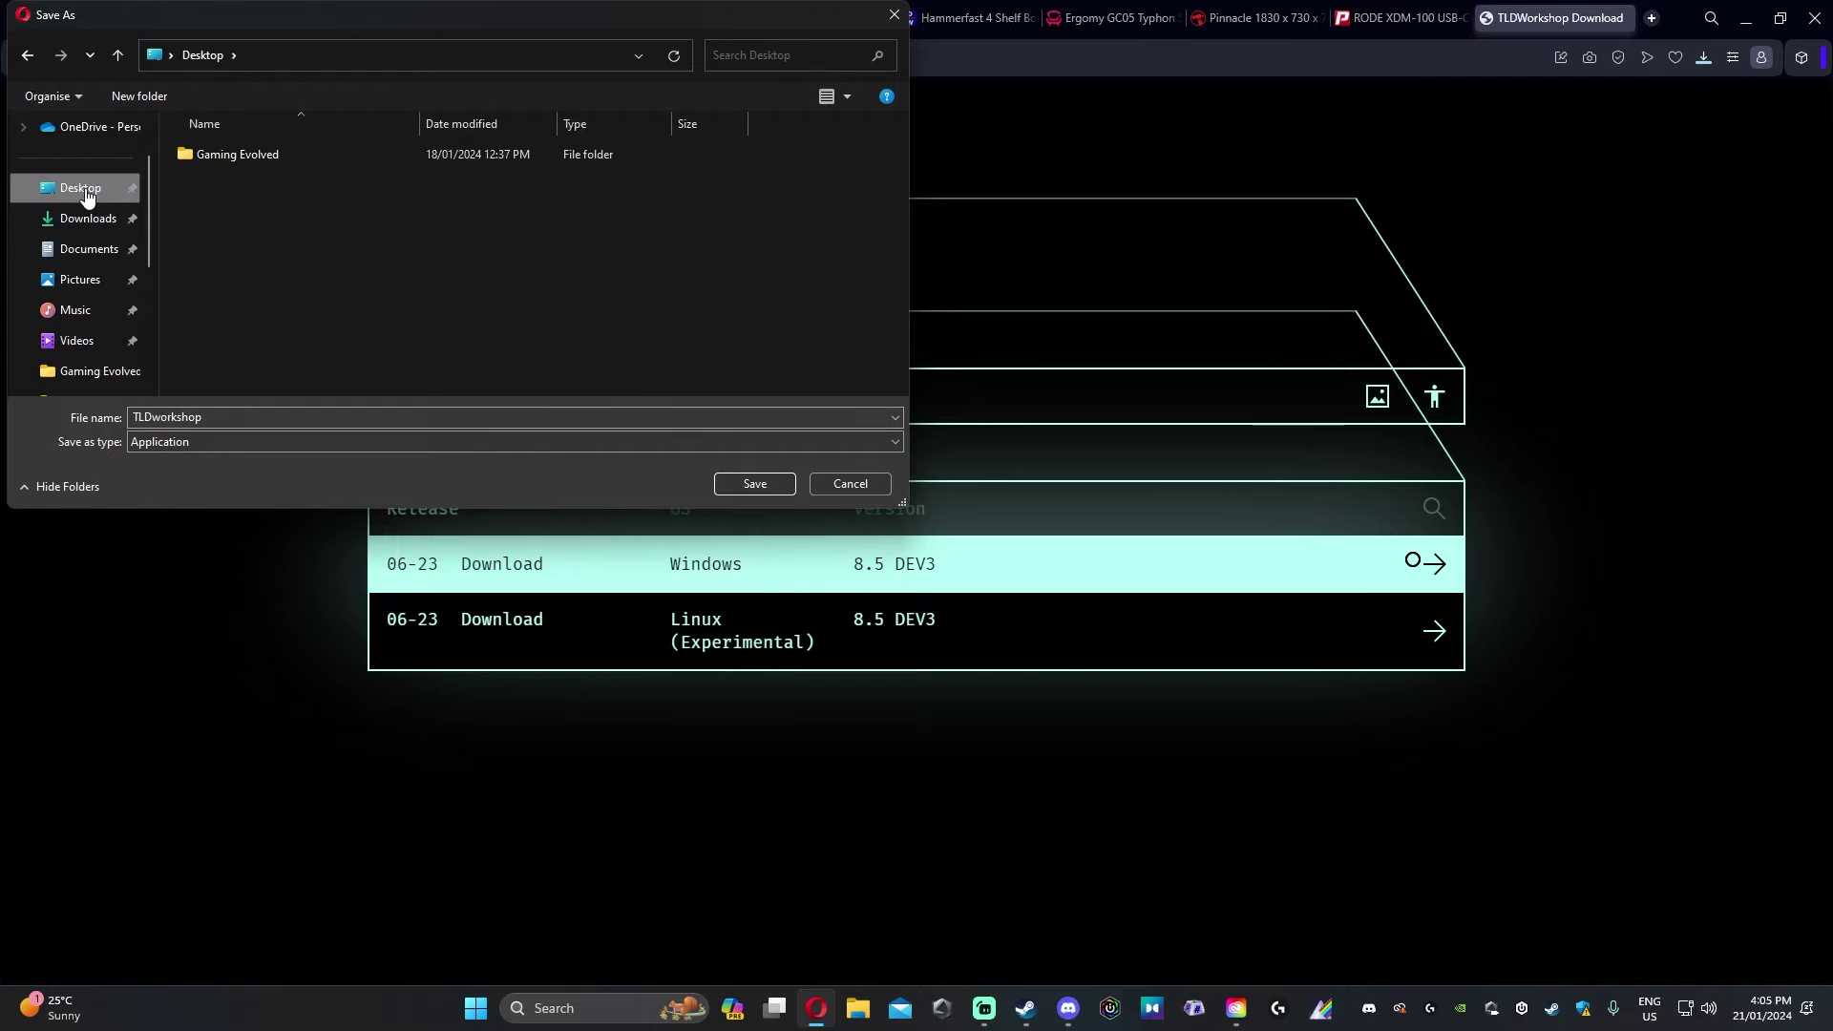
click(760, 485)
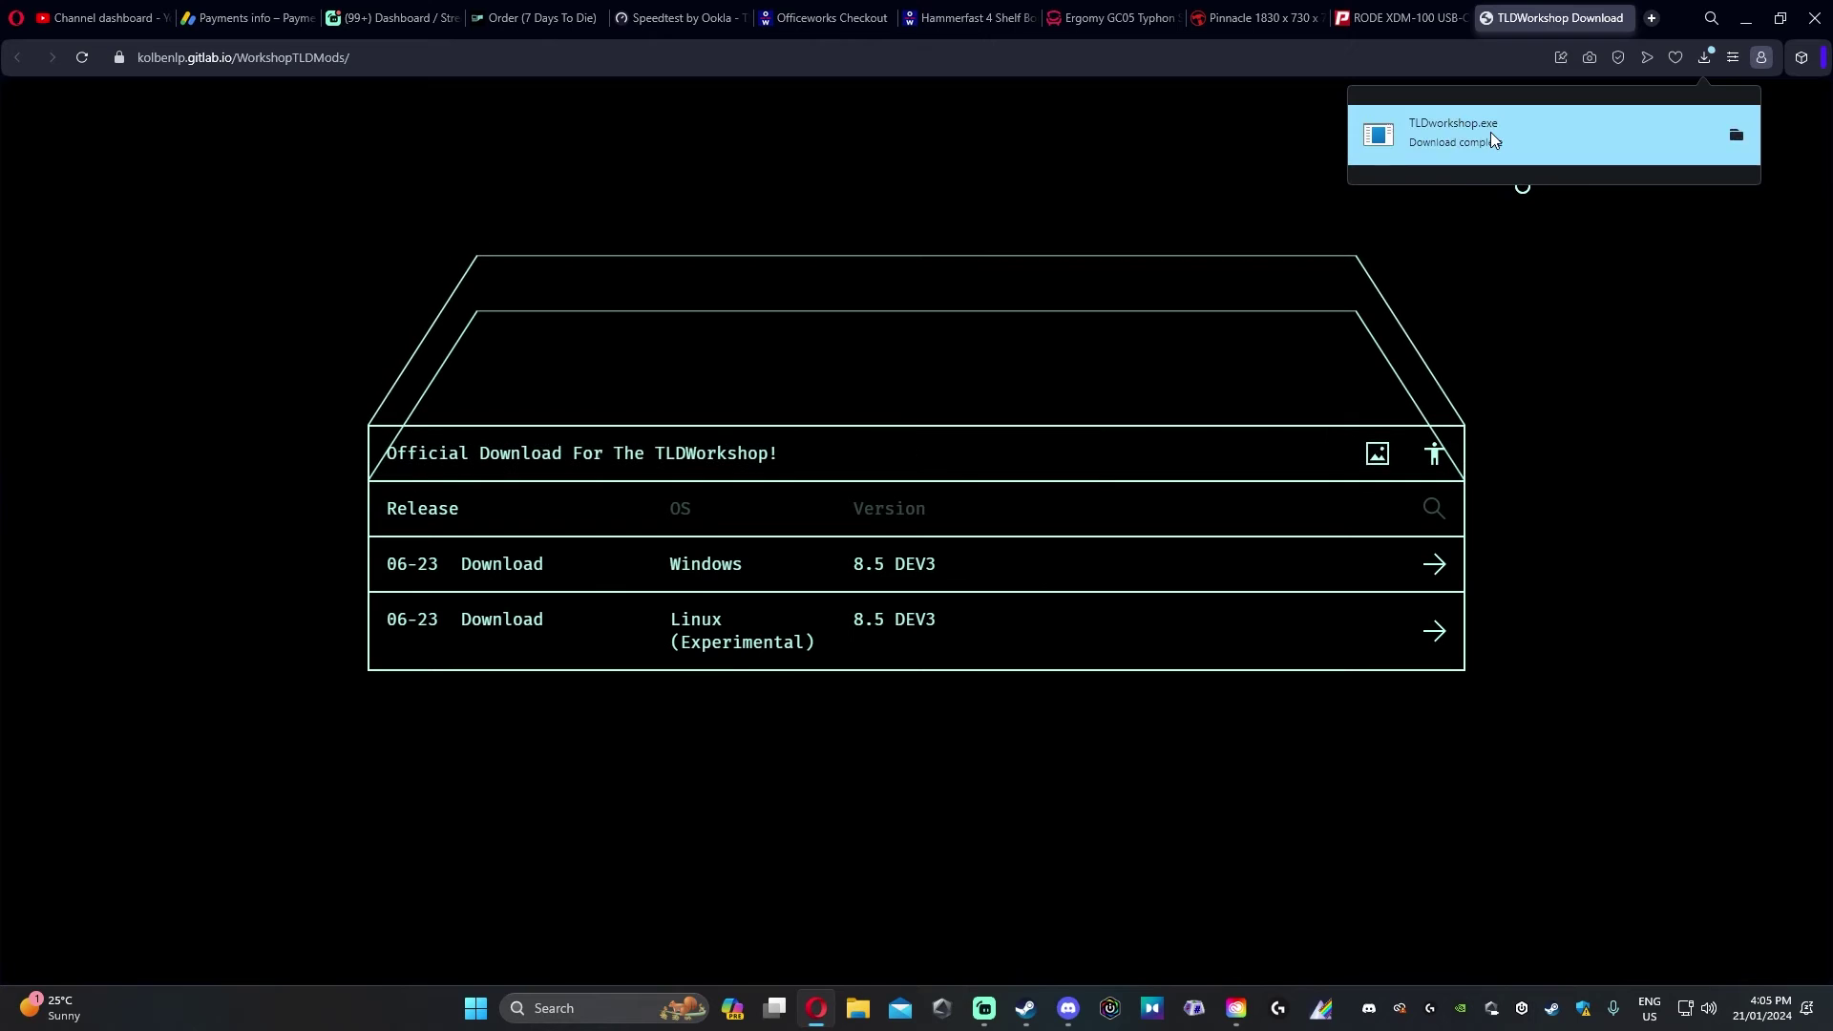
click(1491, 131)
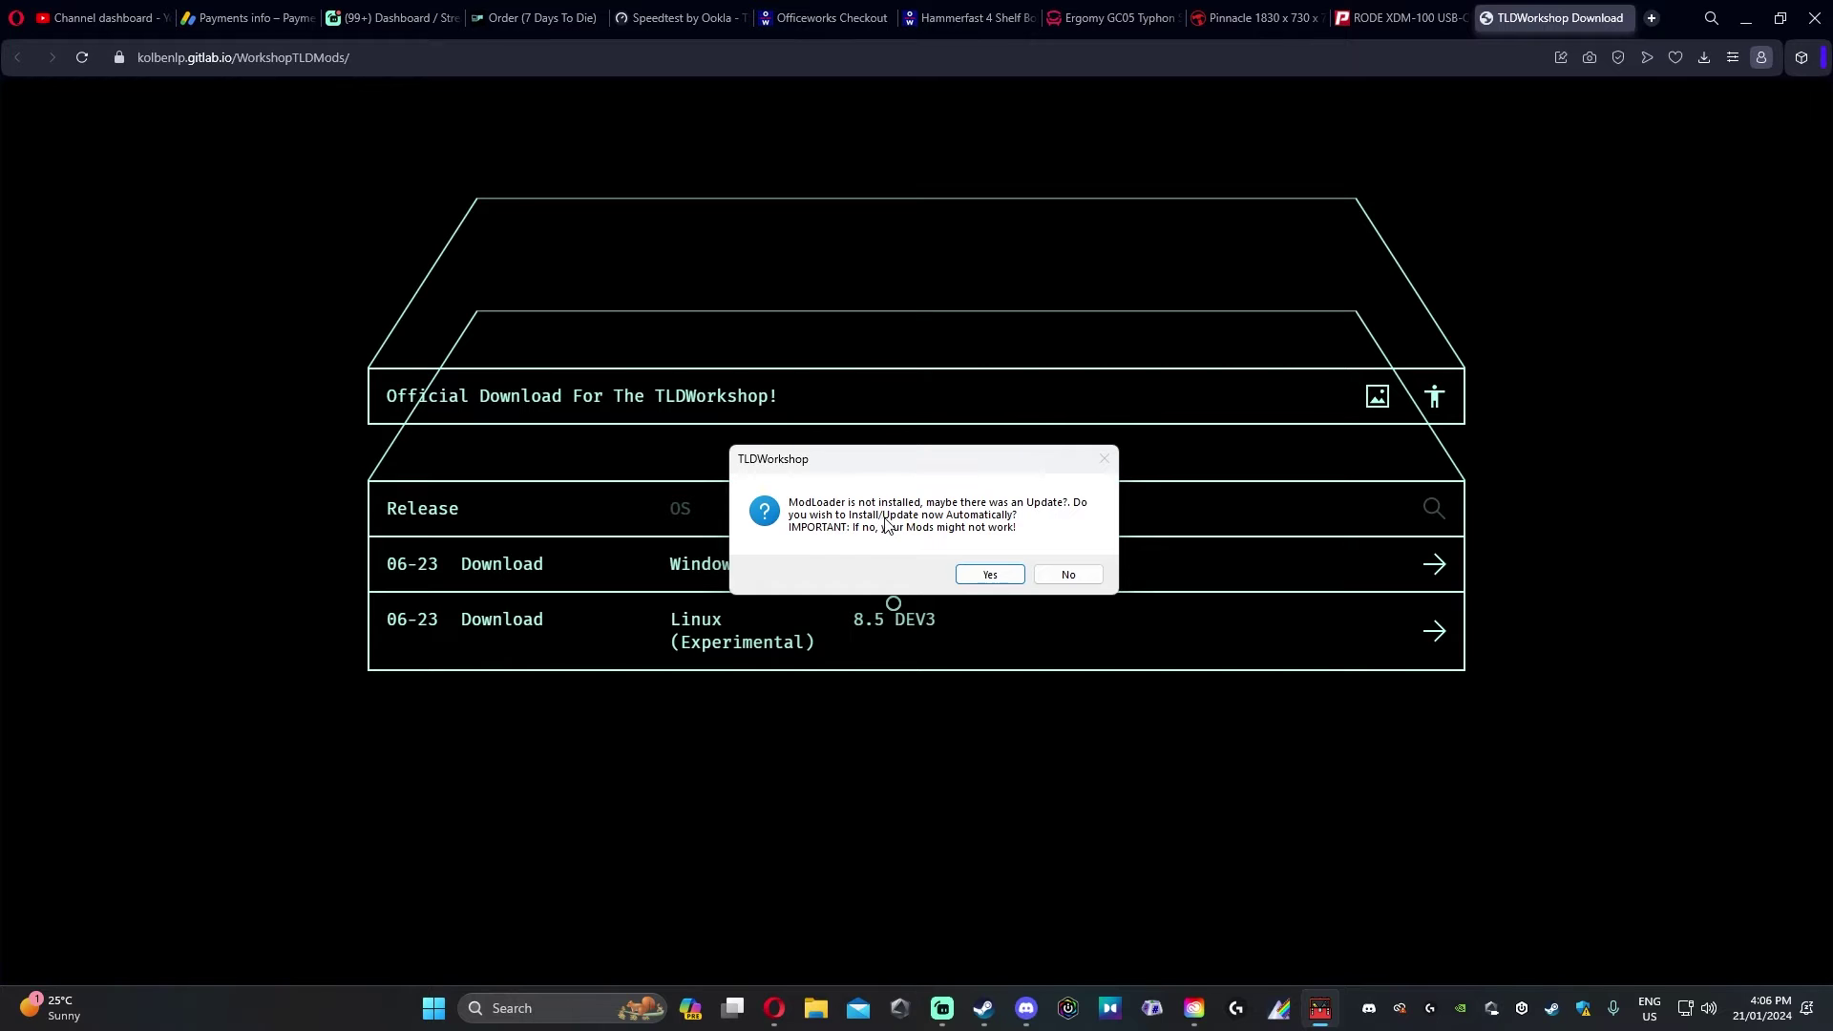
- Install the ModLoader automatically, dismiss the success message, and minimize Opera and Discord
click(990, 574)
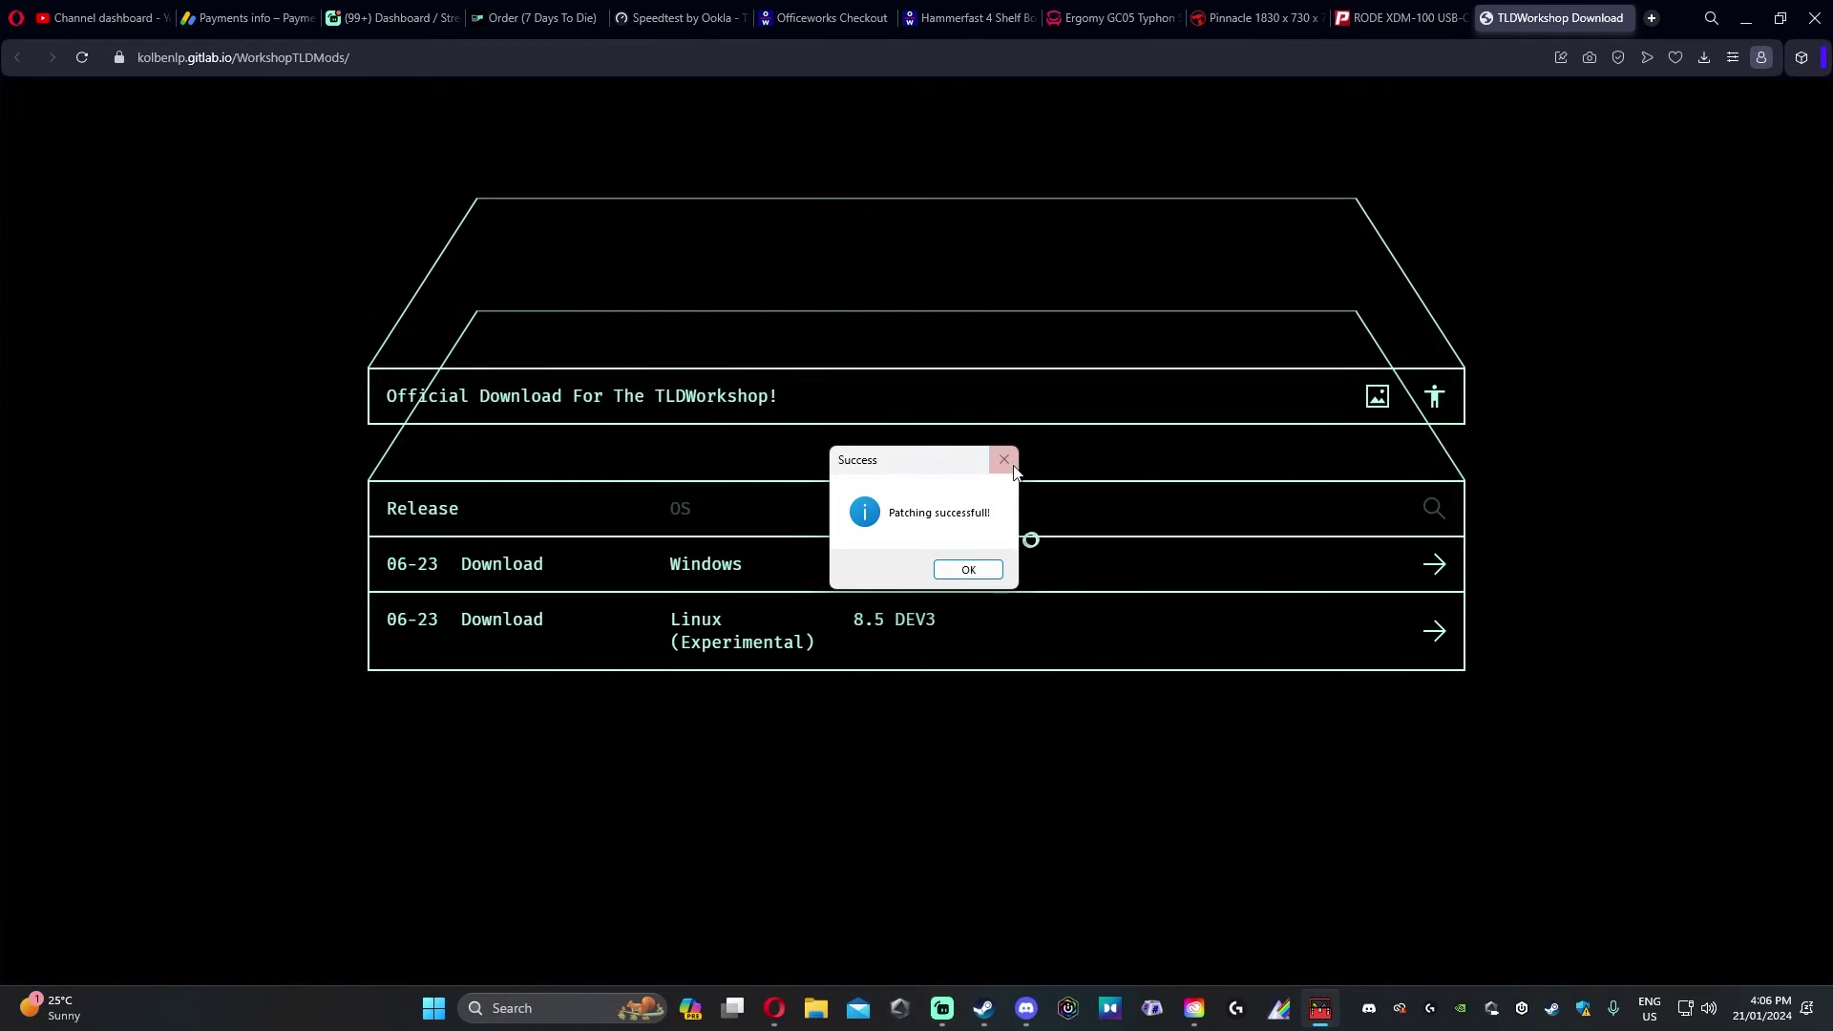
click(1005, 462)
click(1814, 17)
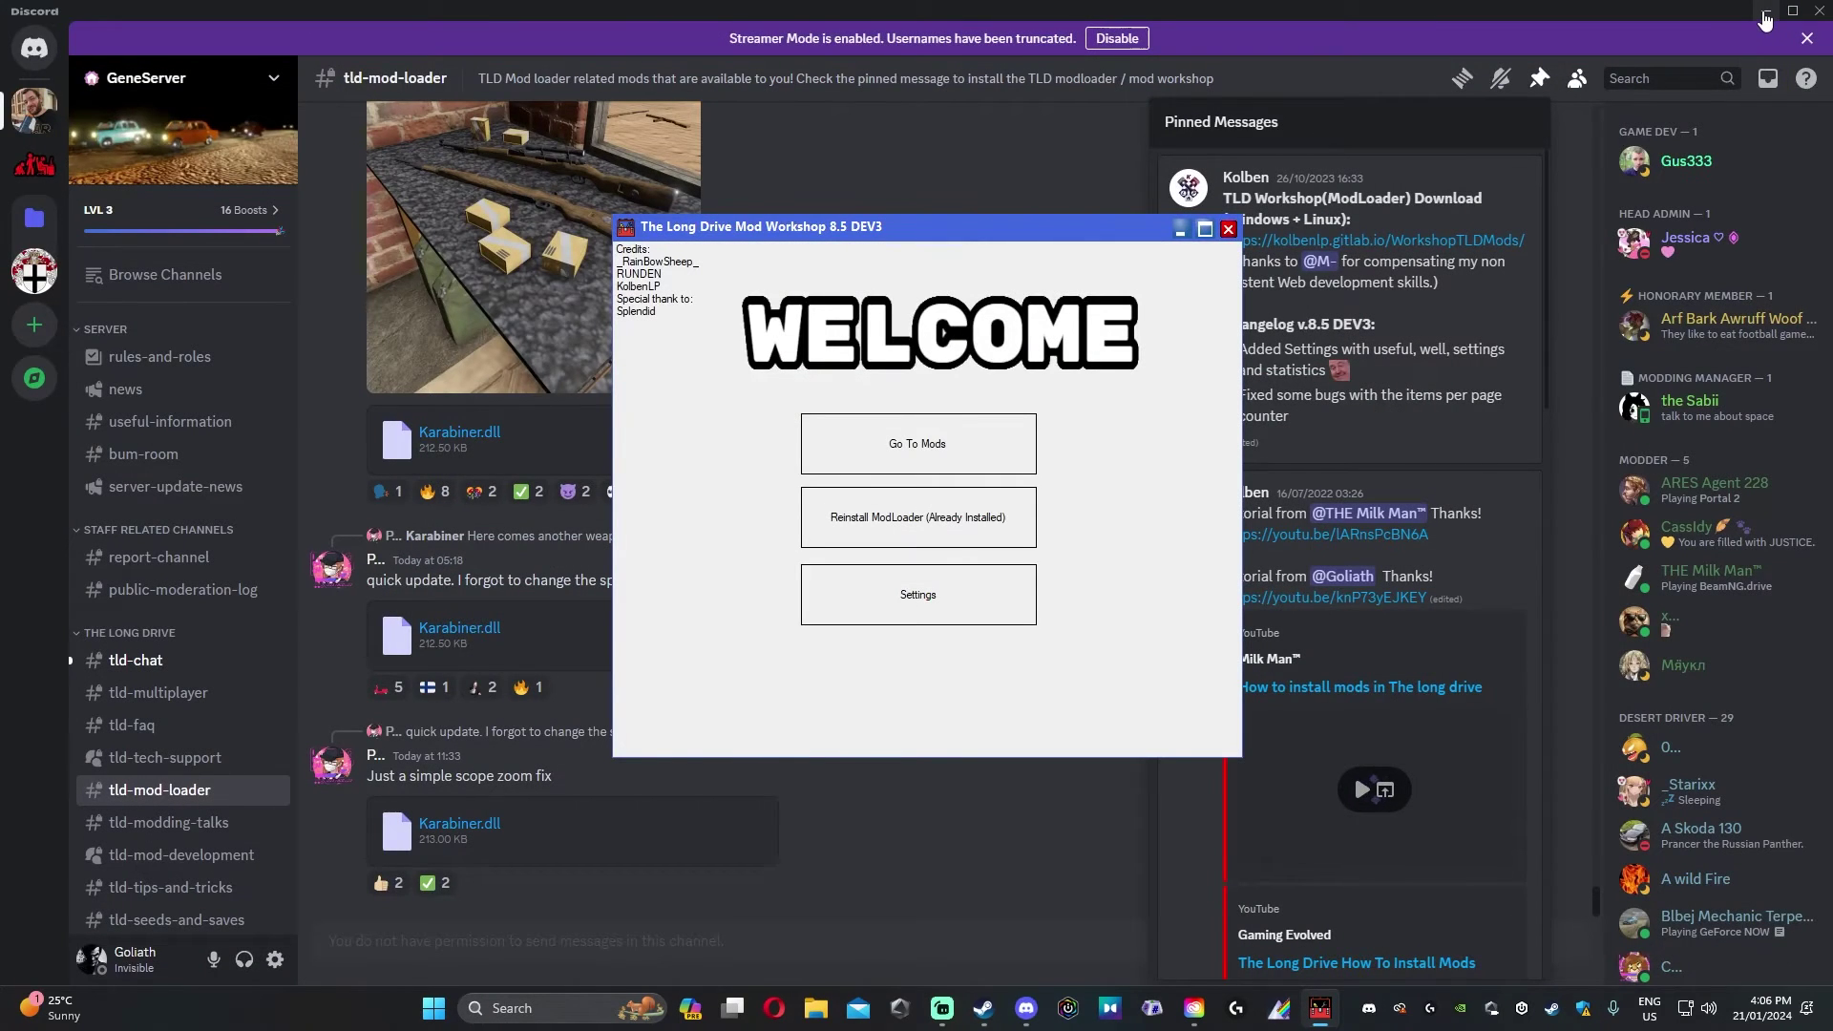
click(1764, 12)
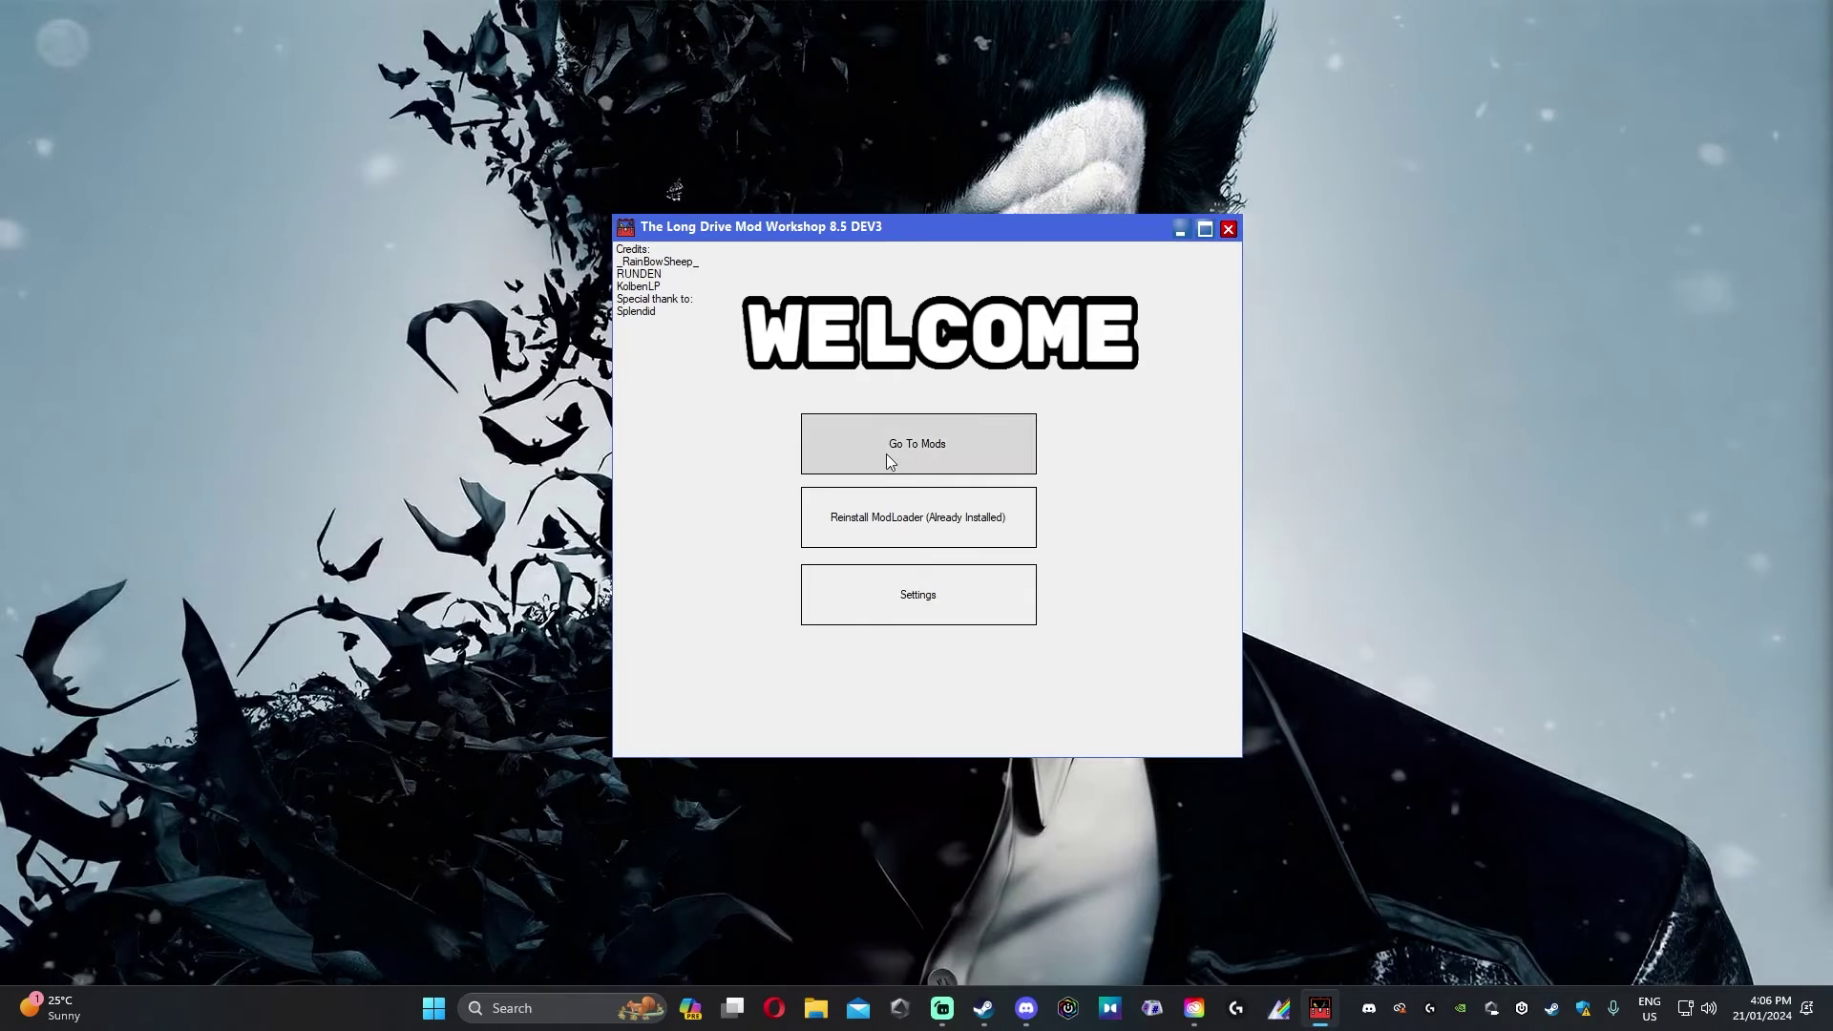
- Browse the mod catalogue to page 6 of 8, where the gauge mod is listed
click(958, 440)
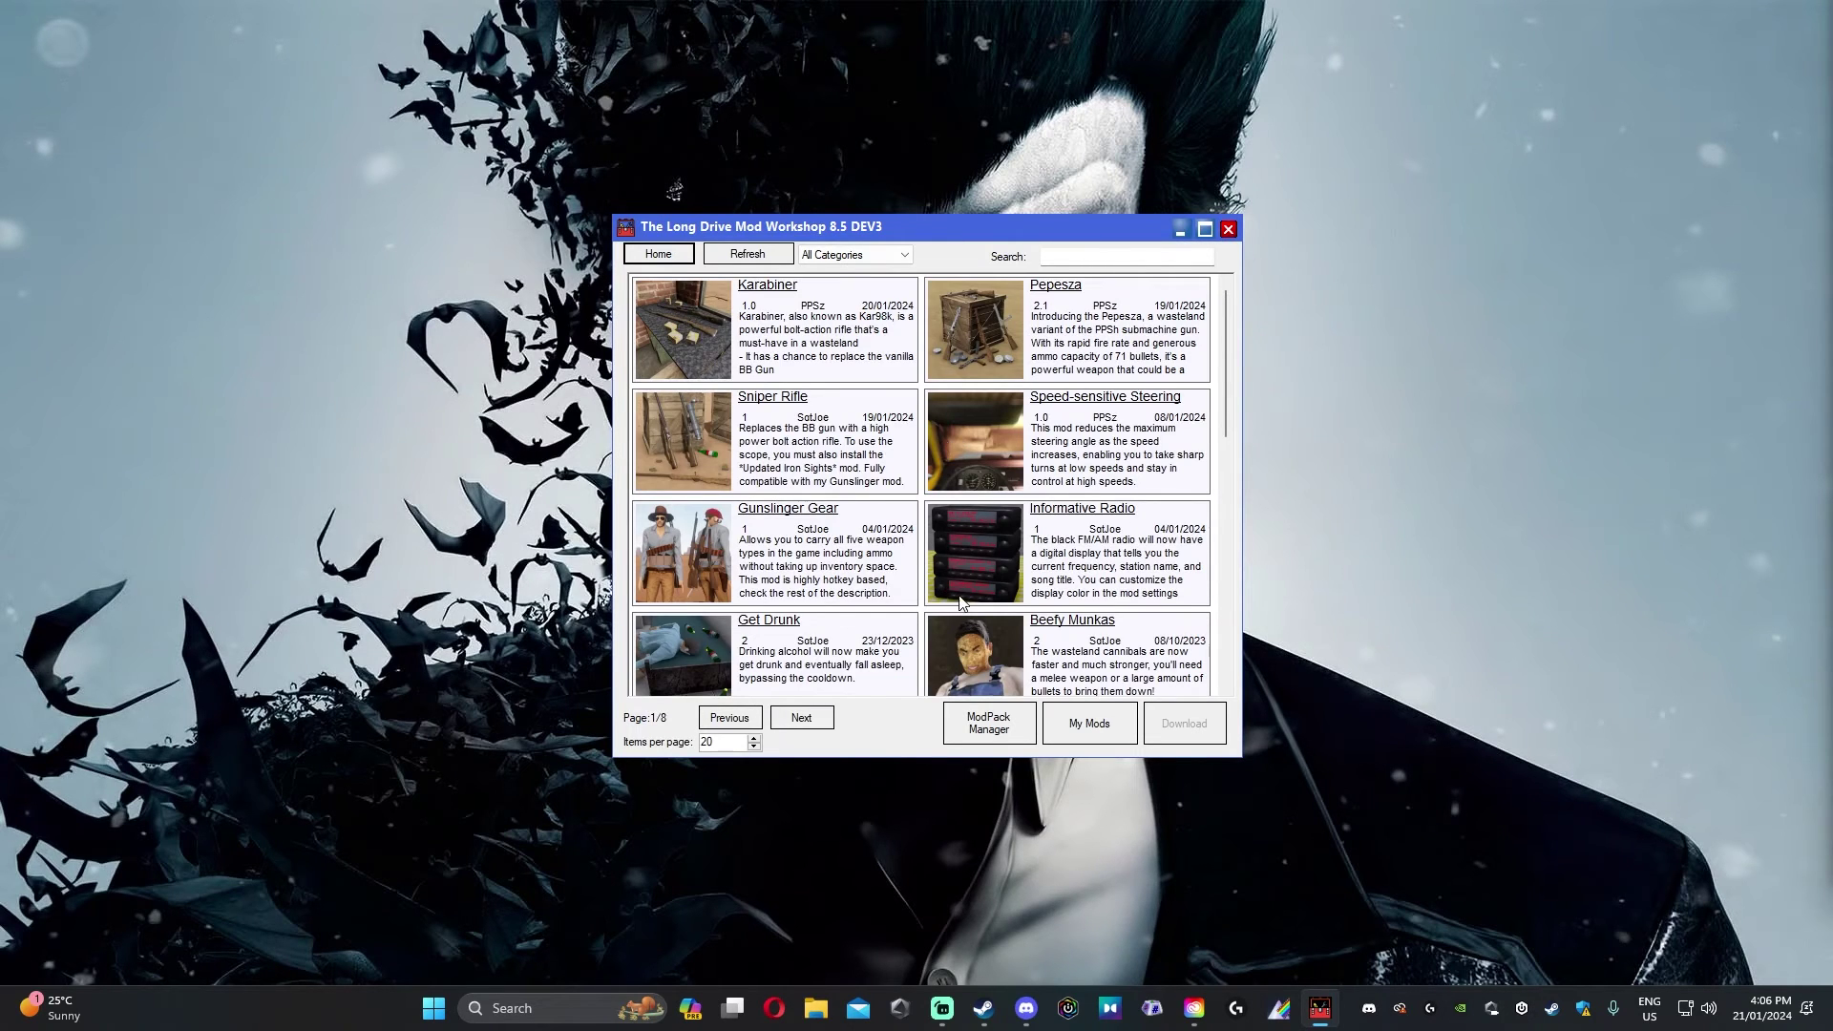
click(799, 723)
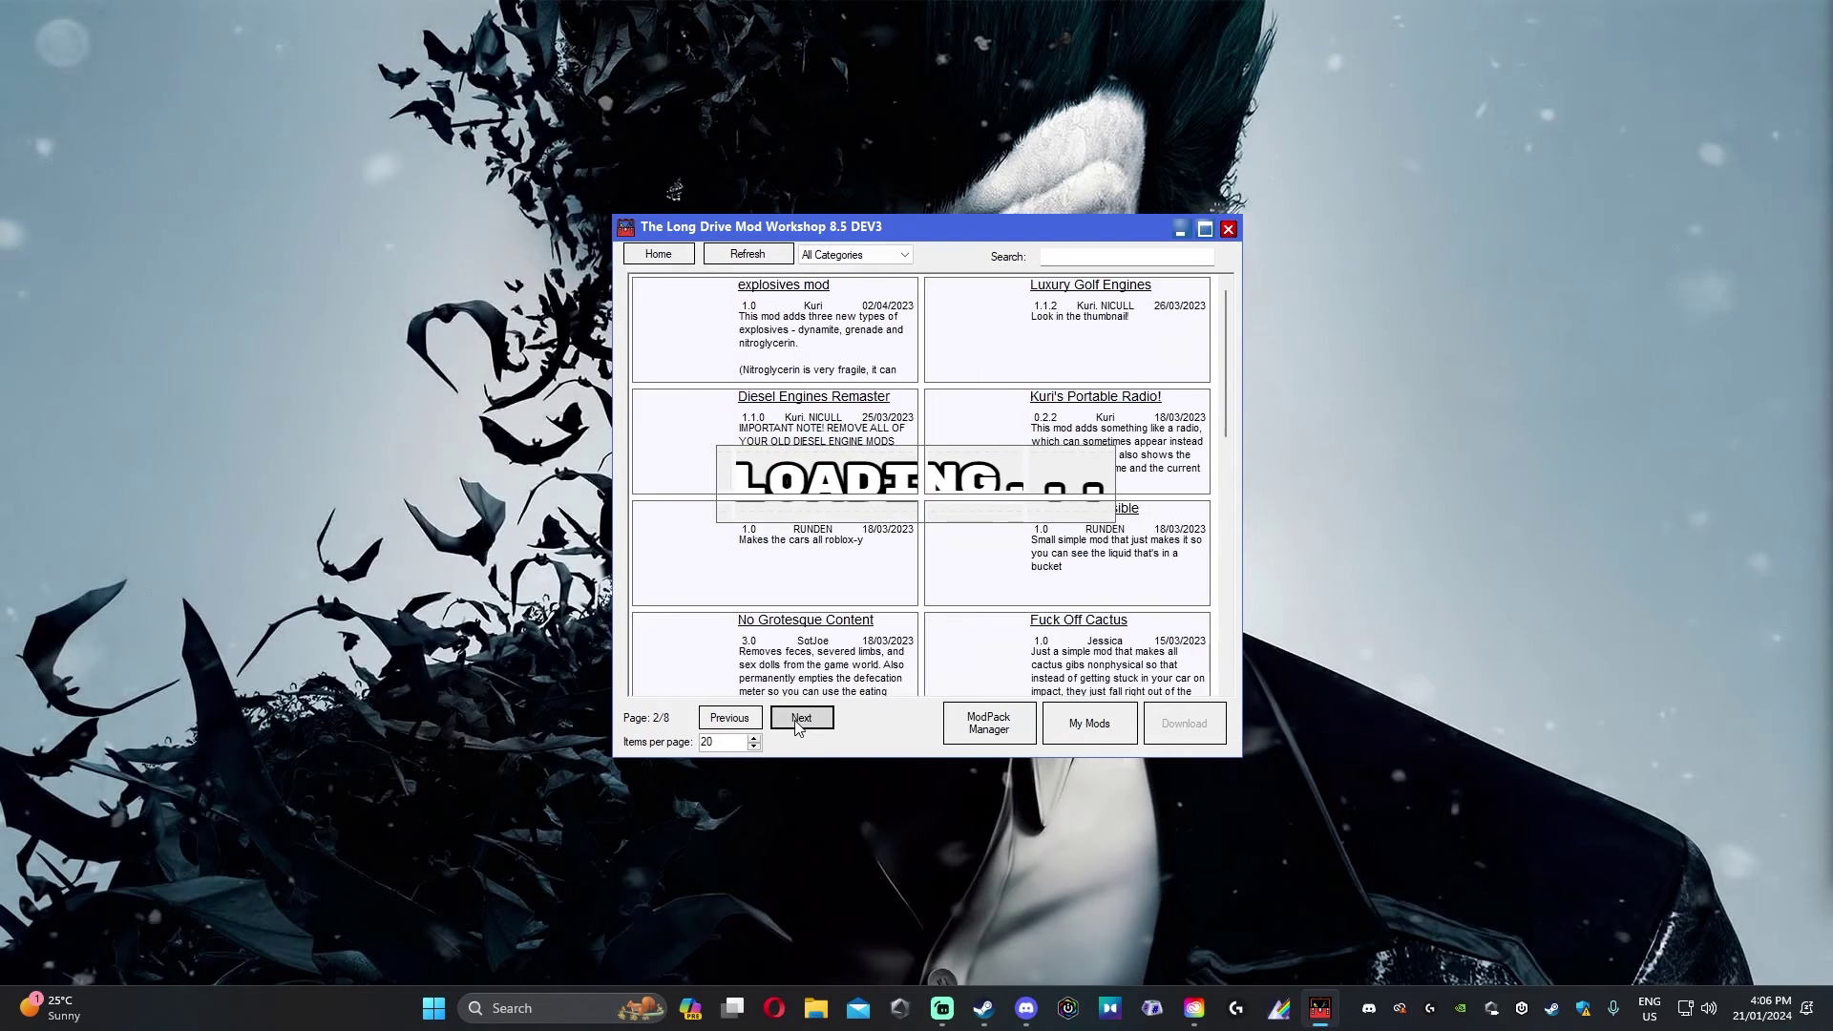
click(799, 723)
click(799, 724)
click(799, 723)
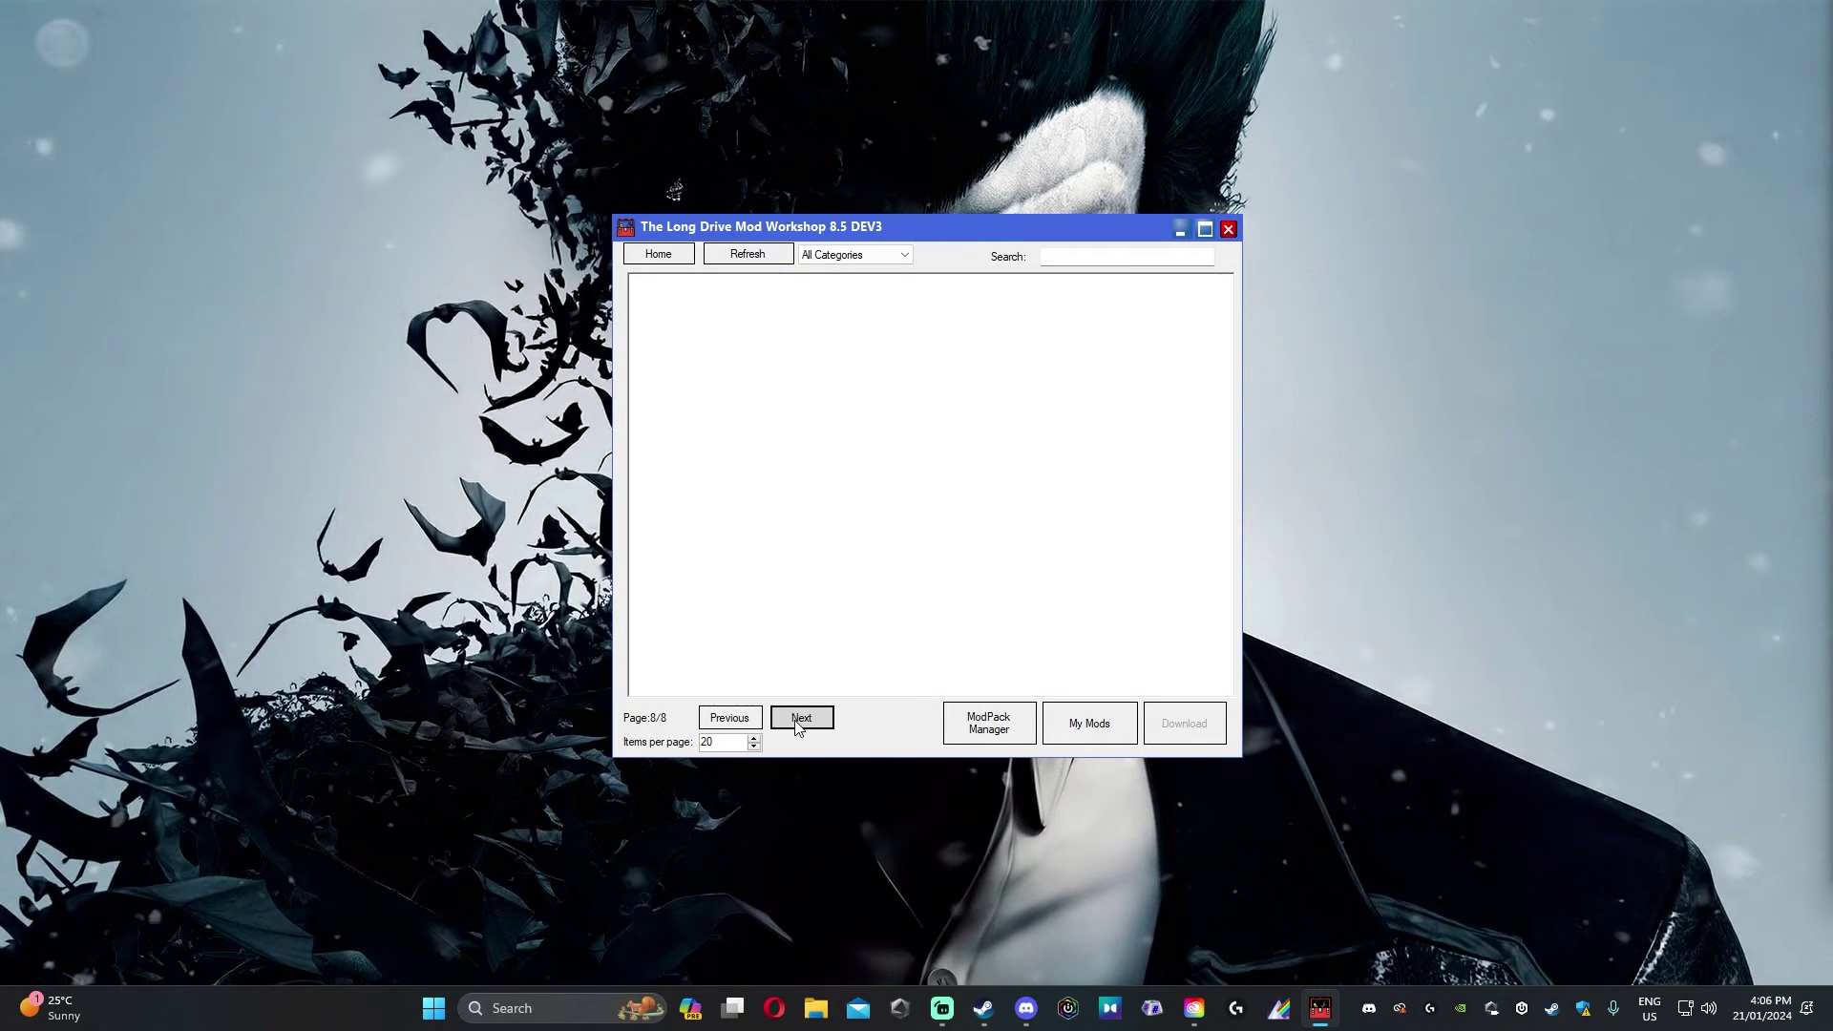
click(731, 718)
click(732, 718)
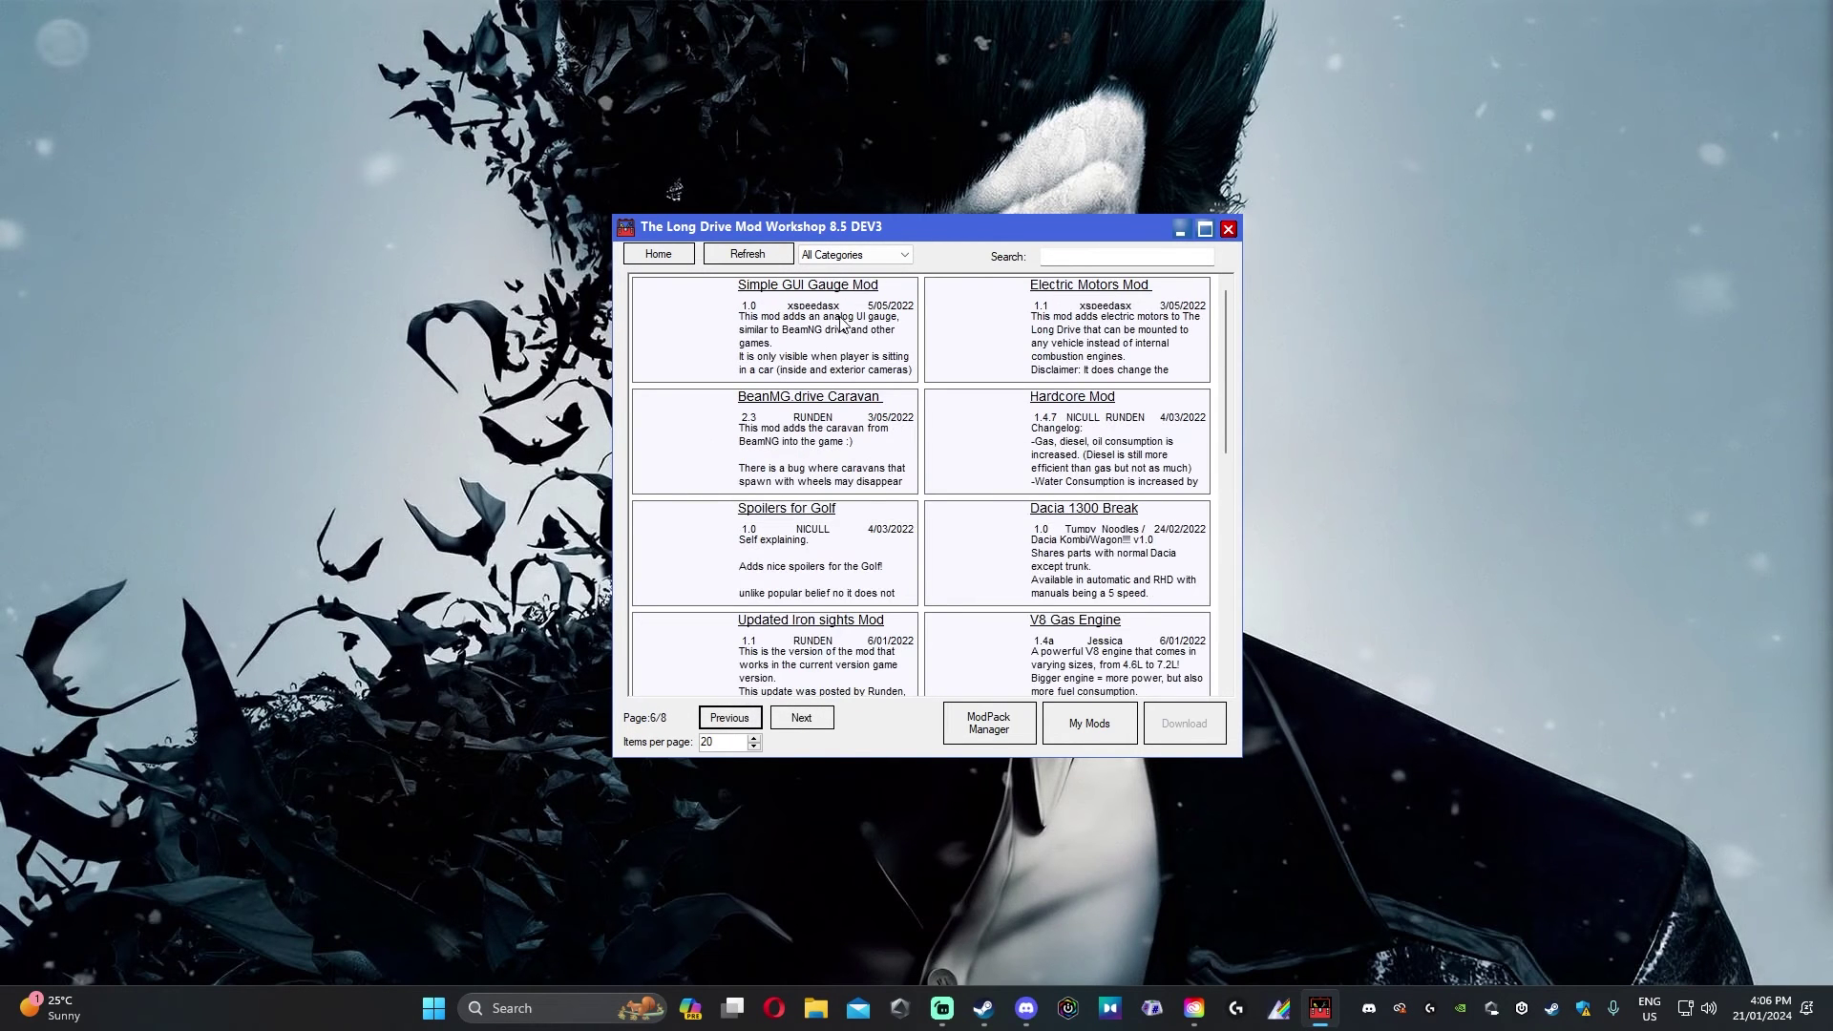
- Download the Simple GUI Gauge Mod and close the Mod Workshop once complete
click(836, 324)
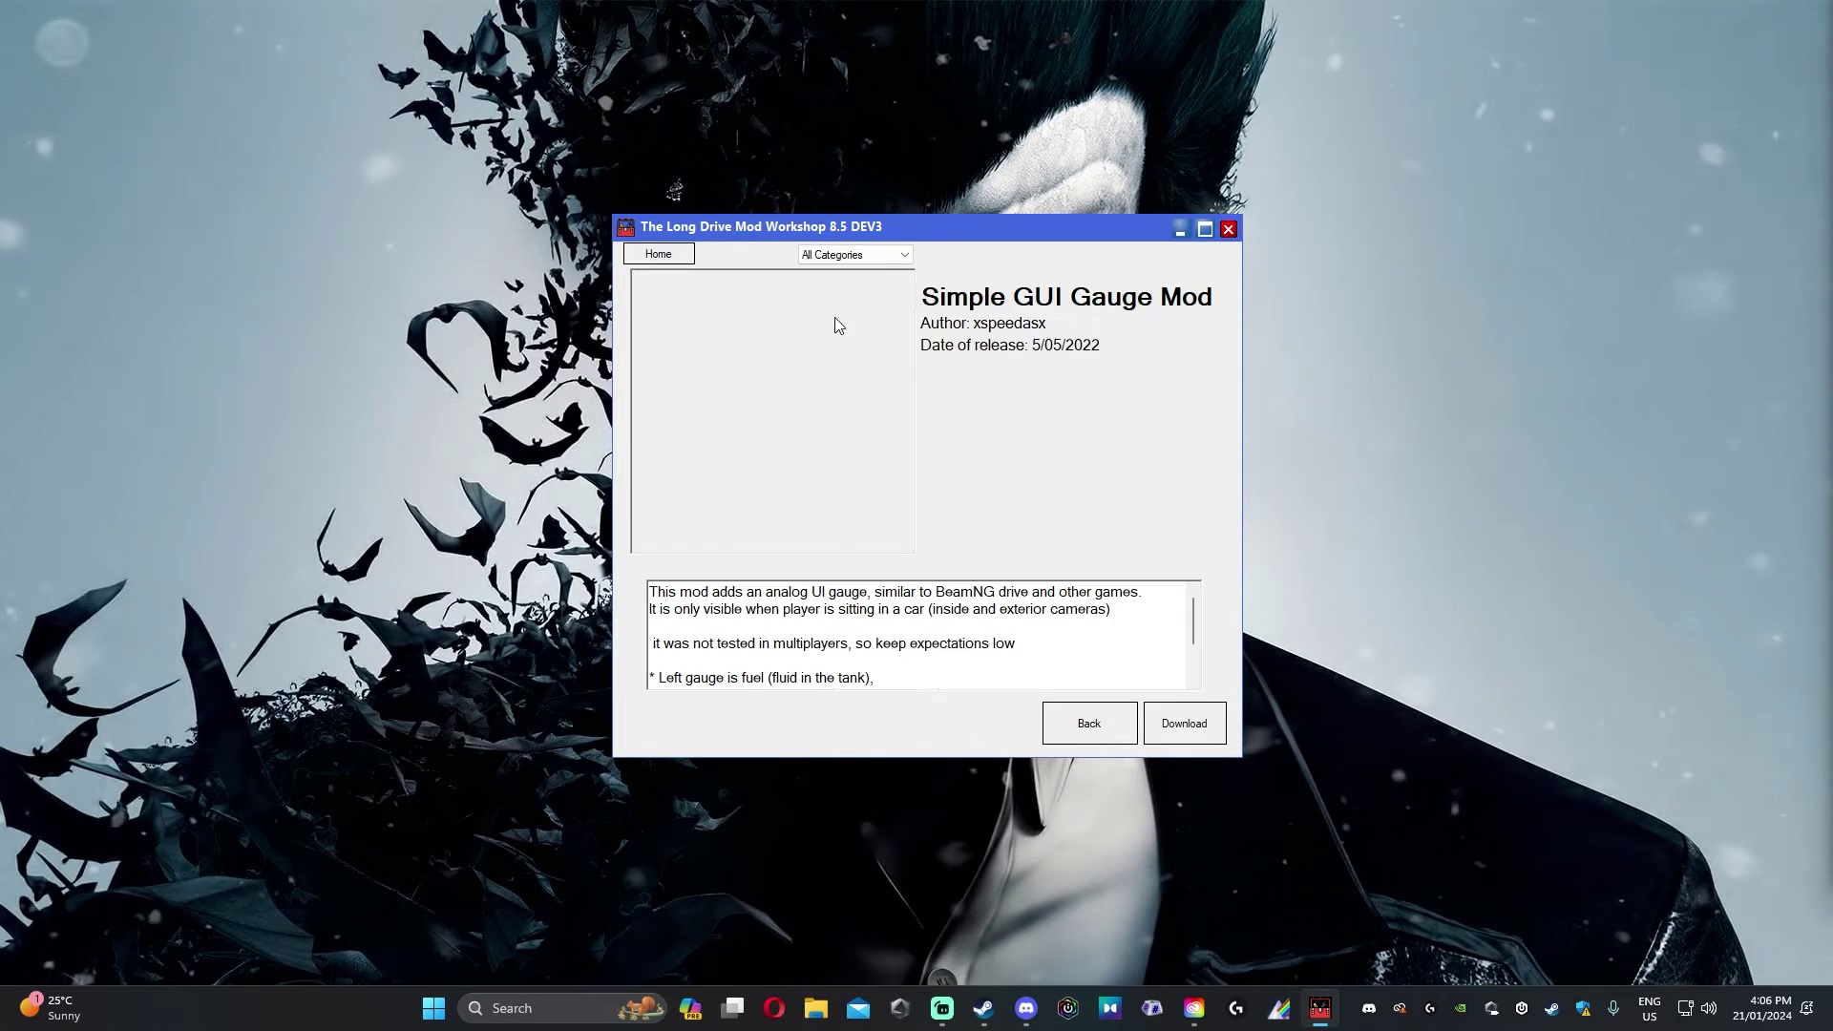
click(1177, 728)
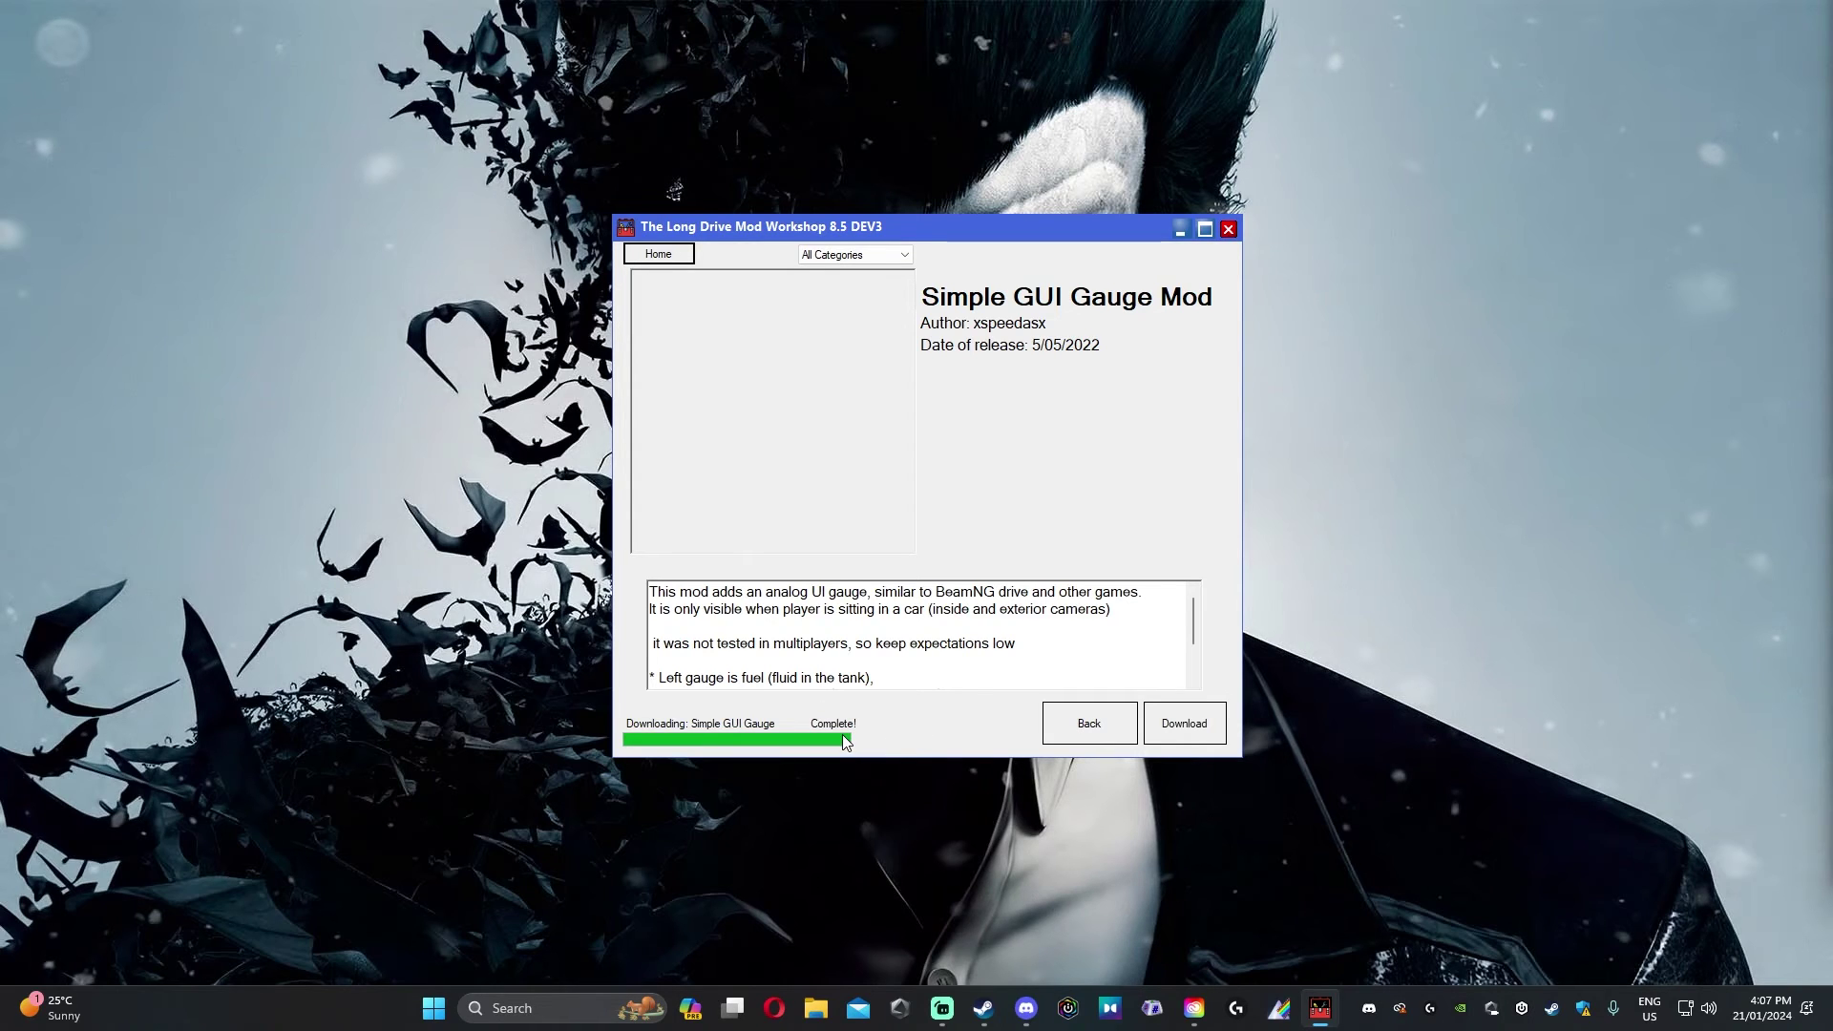
click(1228, 231)
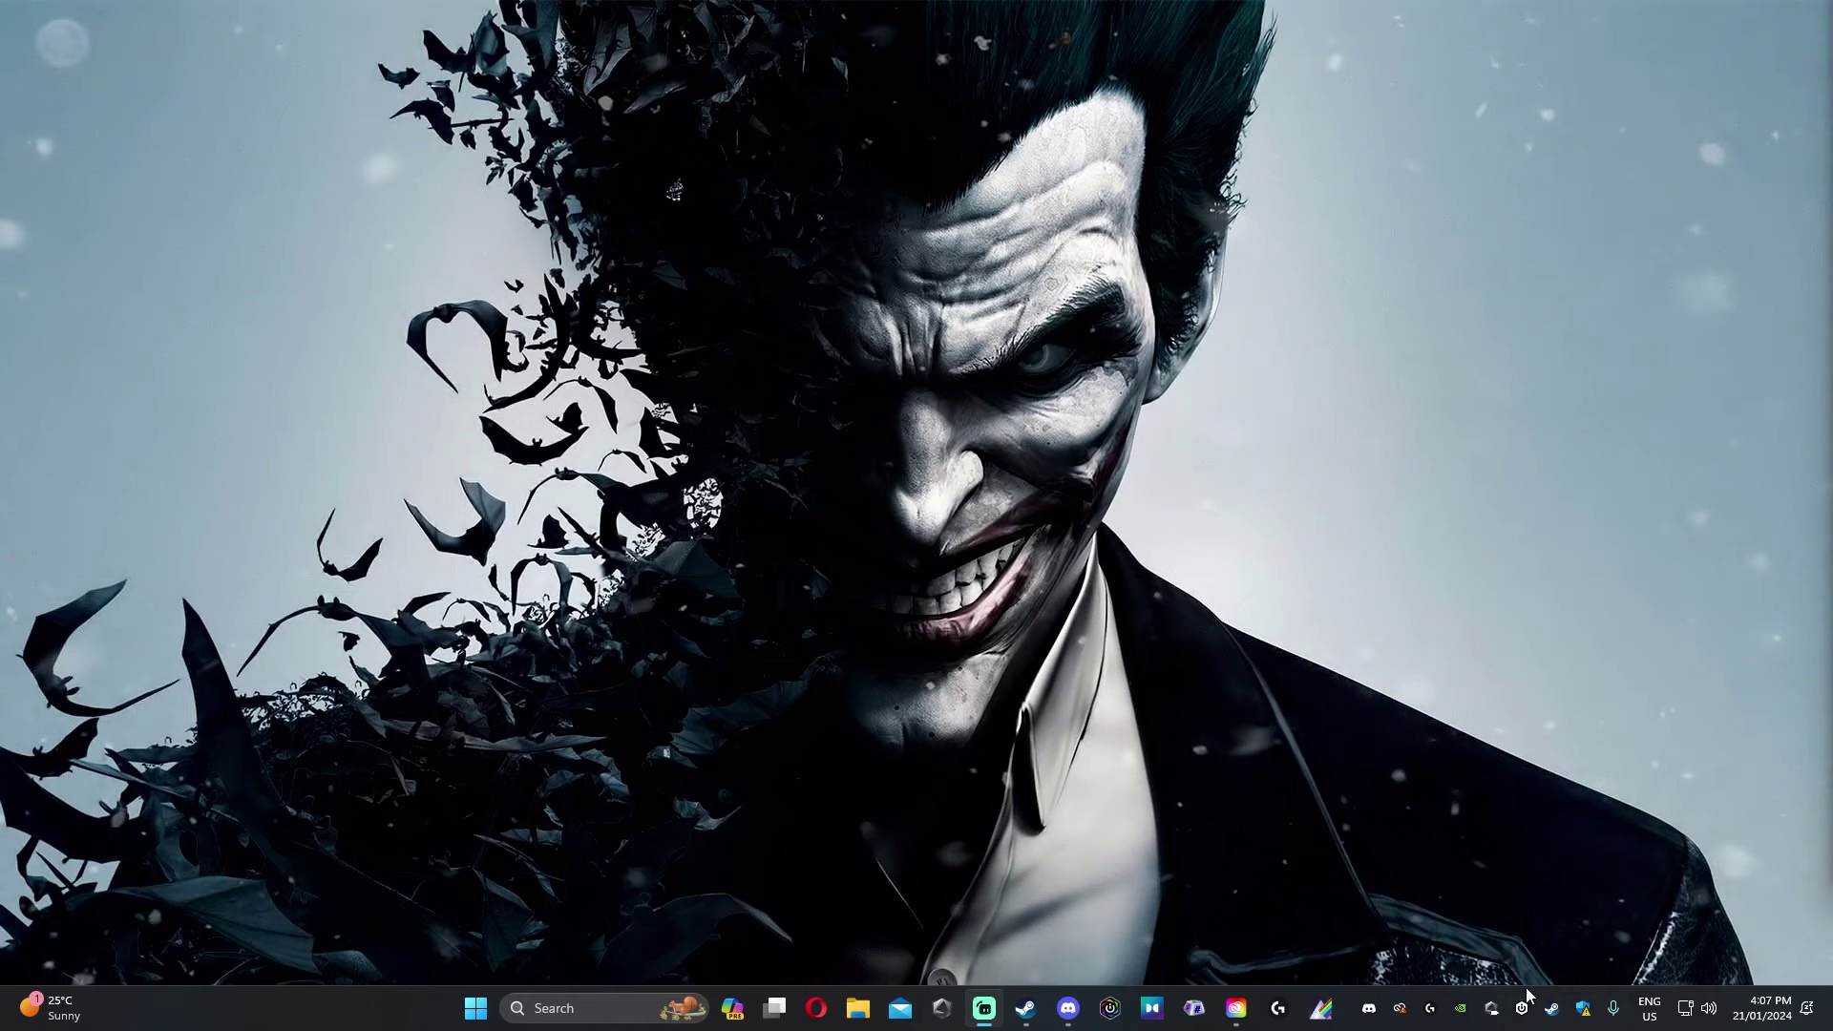
- Launch The Long Drive from Steam's tray menu and check the installed mods list
right_click(1551, 1008)
click(1623, 597)
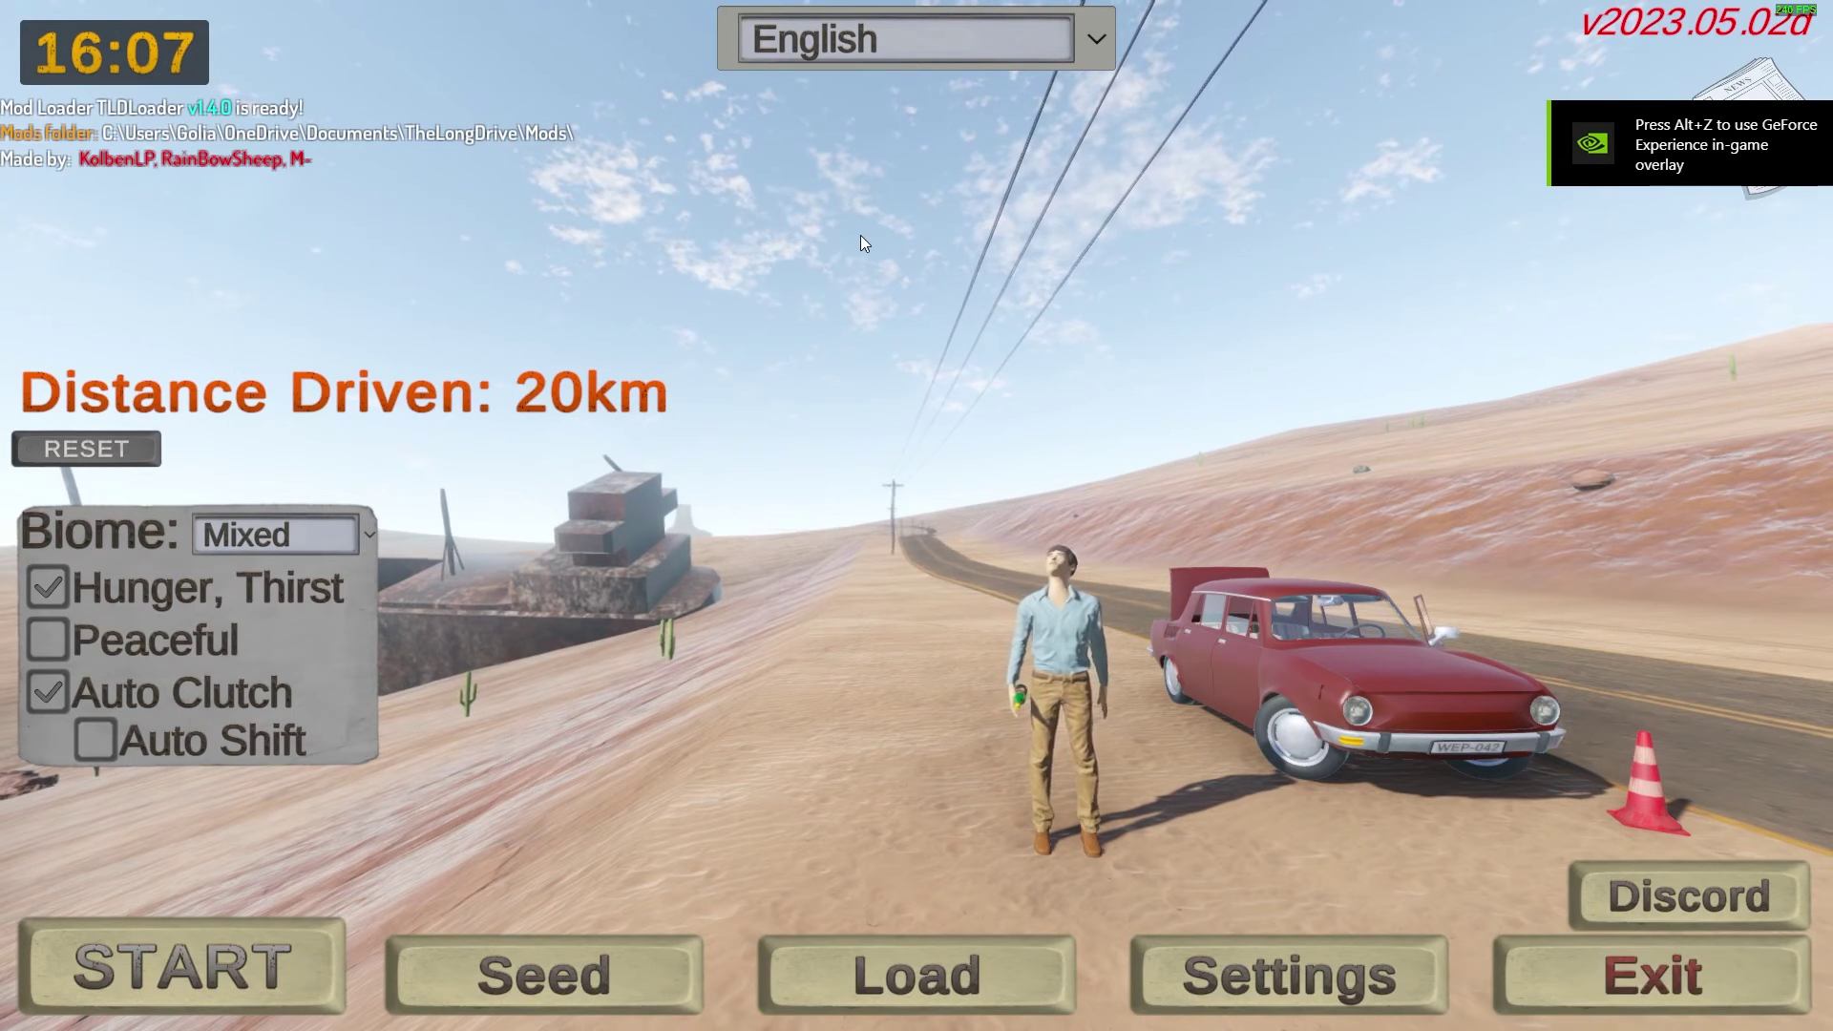
key(F10)
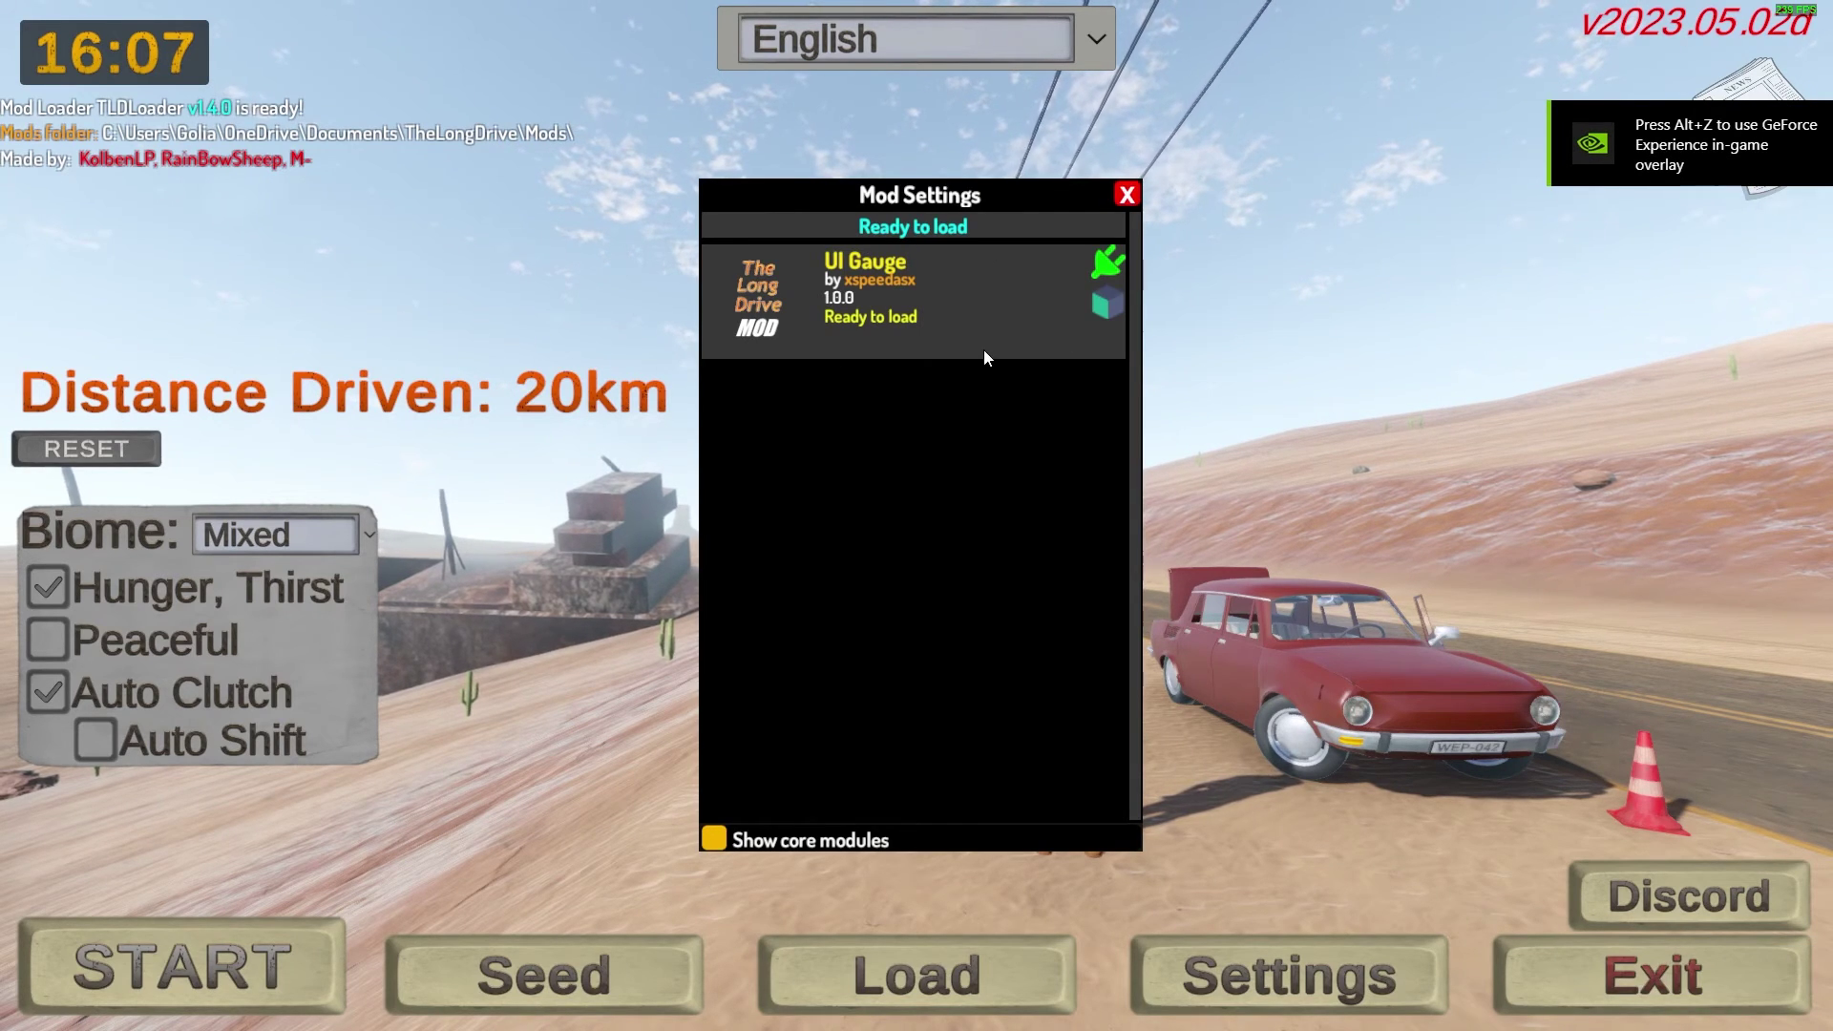
click(1134, 197)
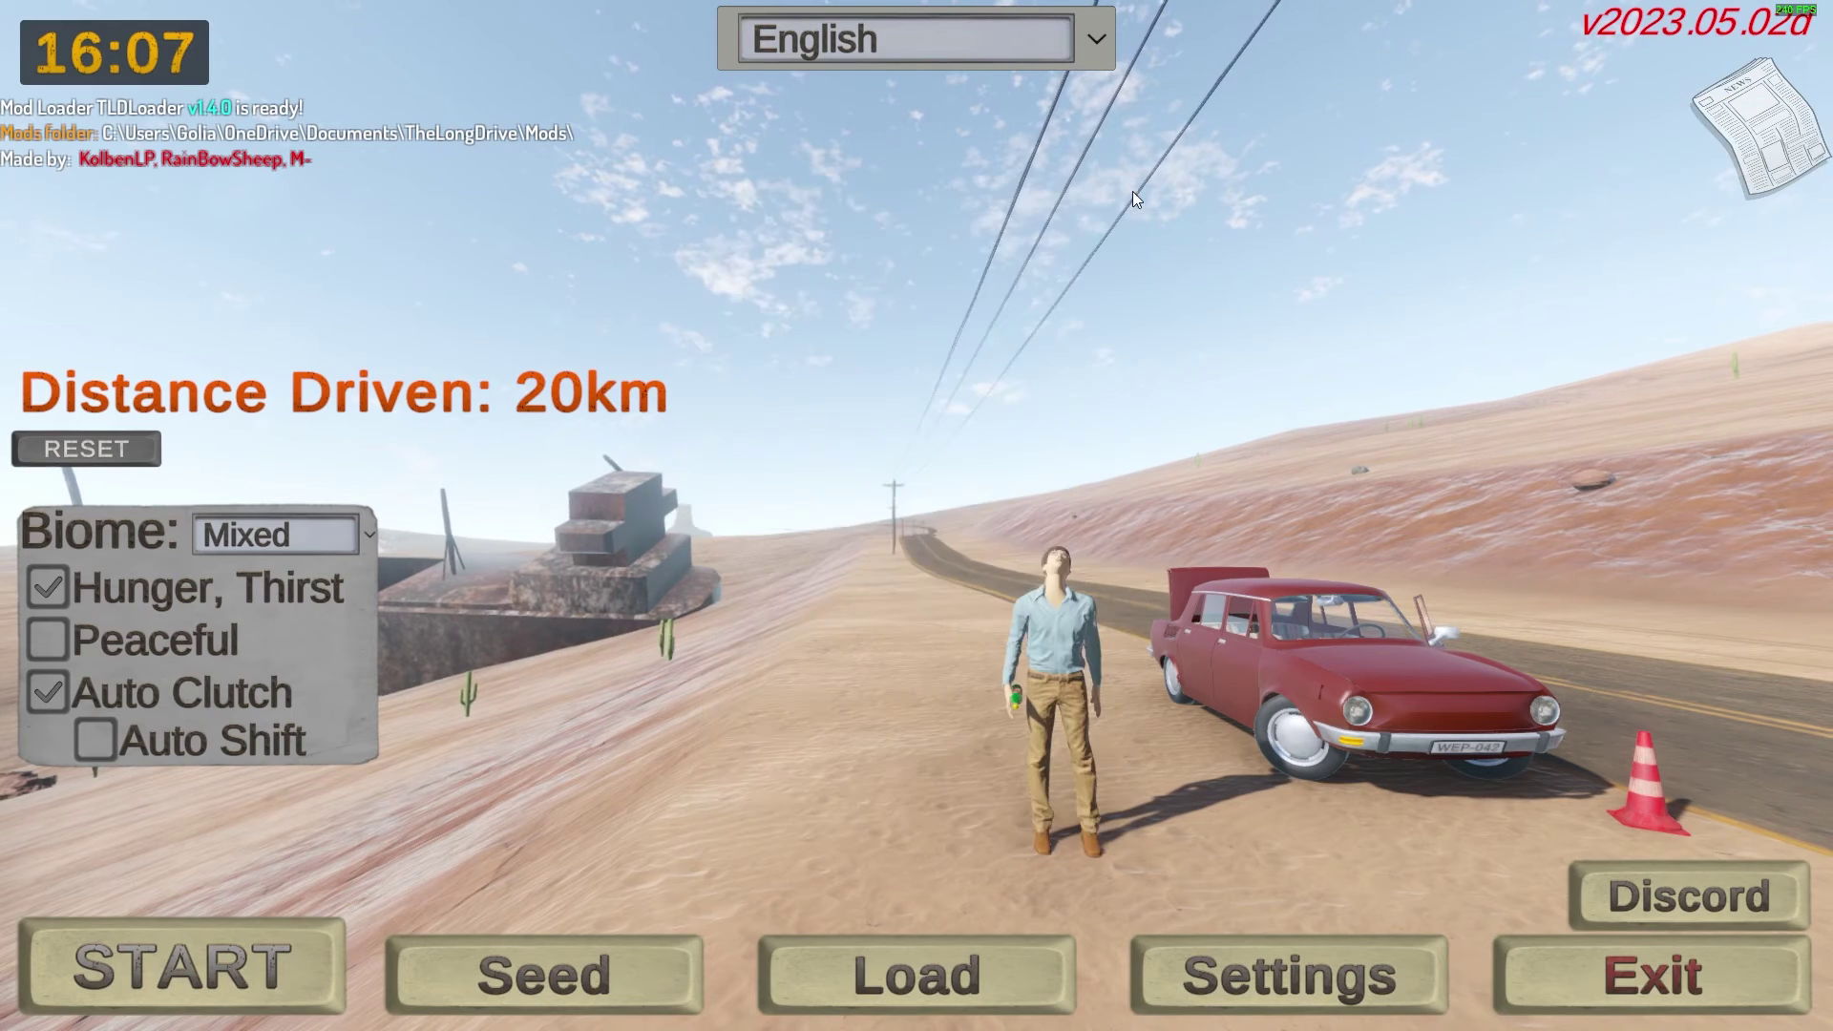
- Start the game, walk into the garage, and sit in the car's driver's seat
click(189, 988)
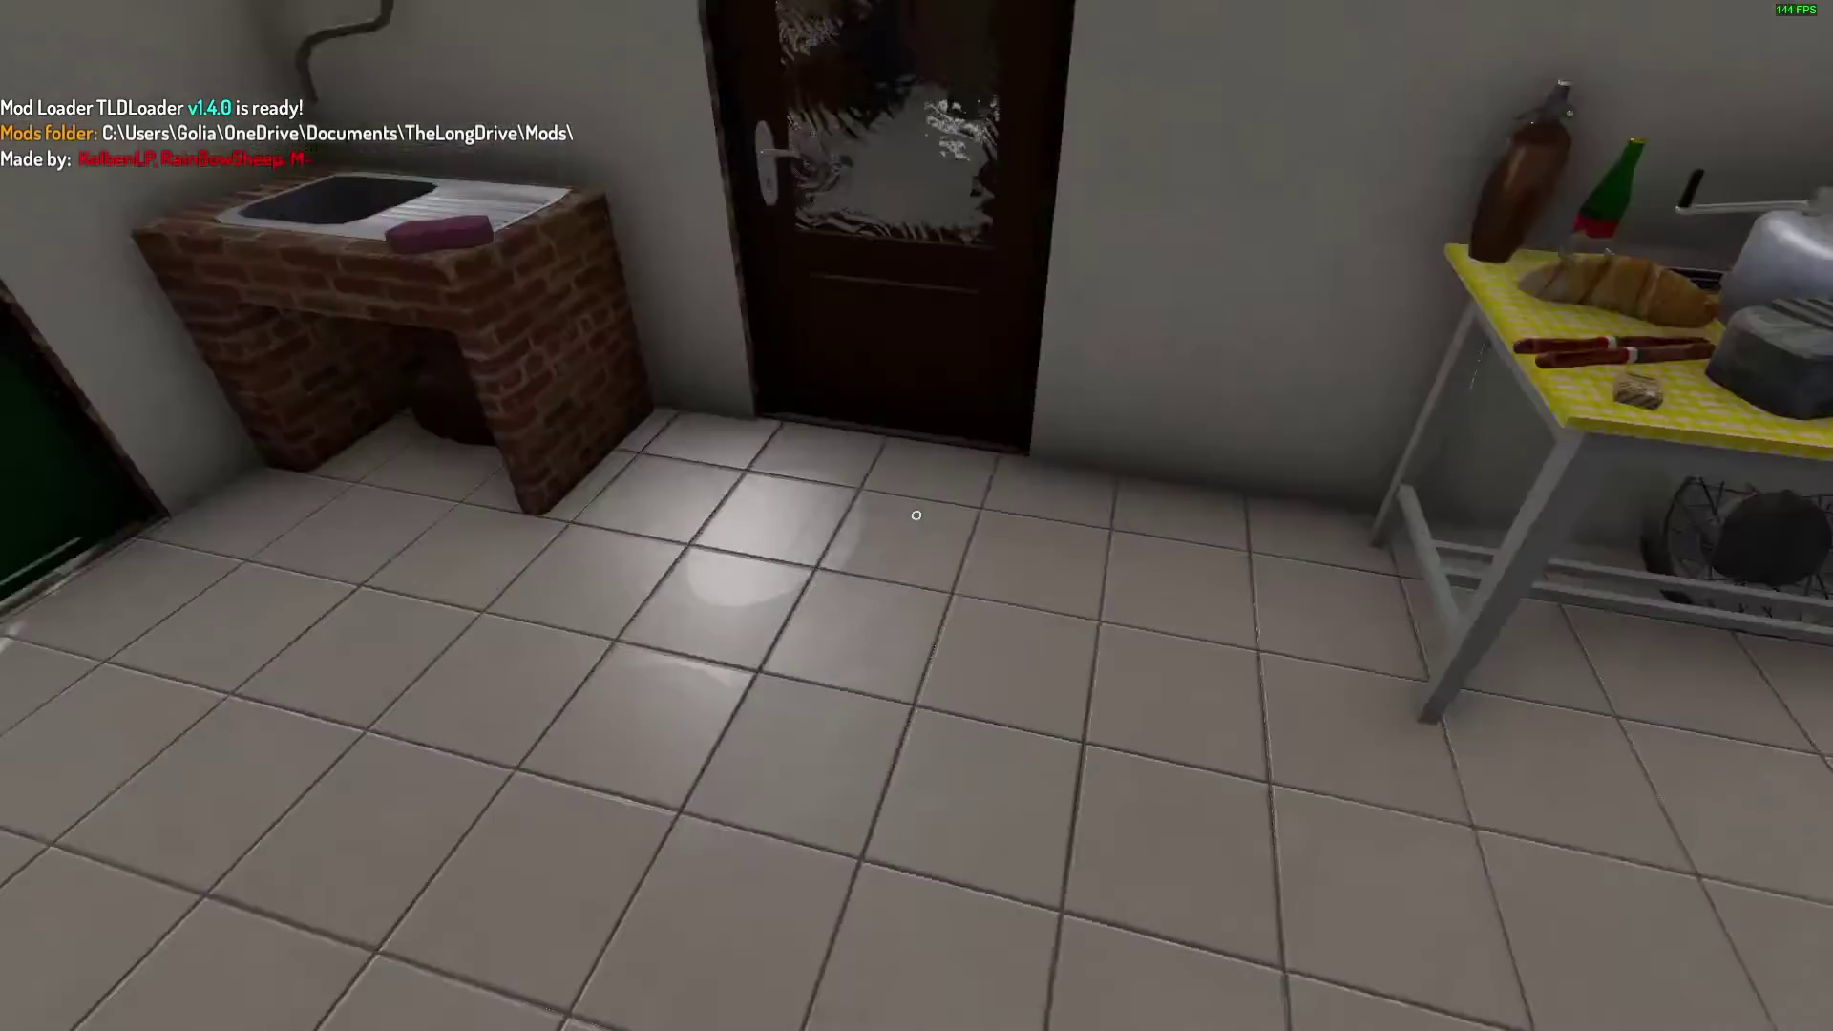
key(w)
key(e)
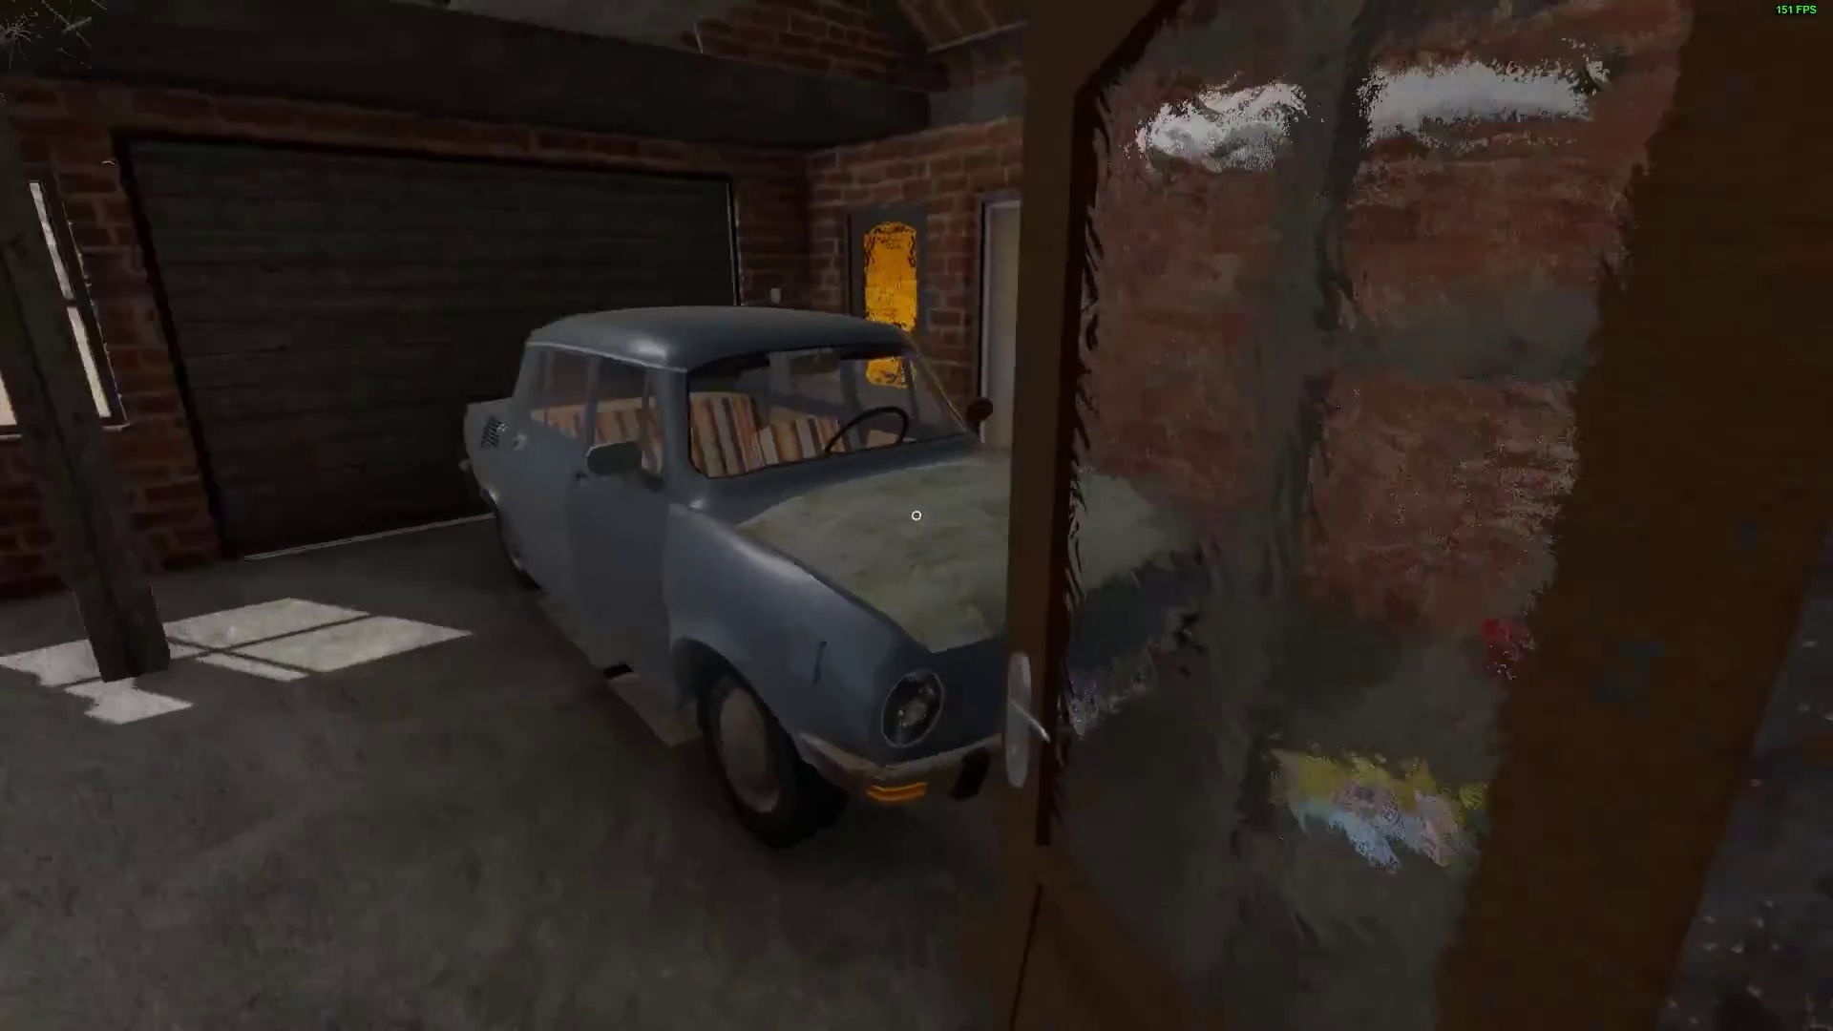
key(w)
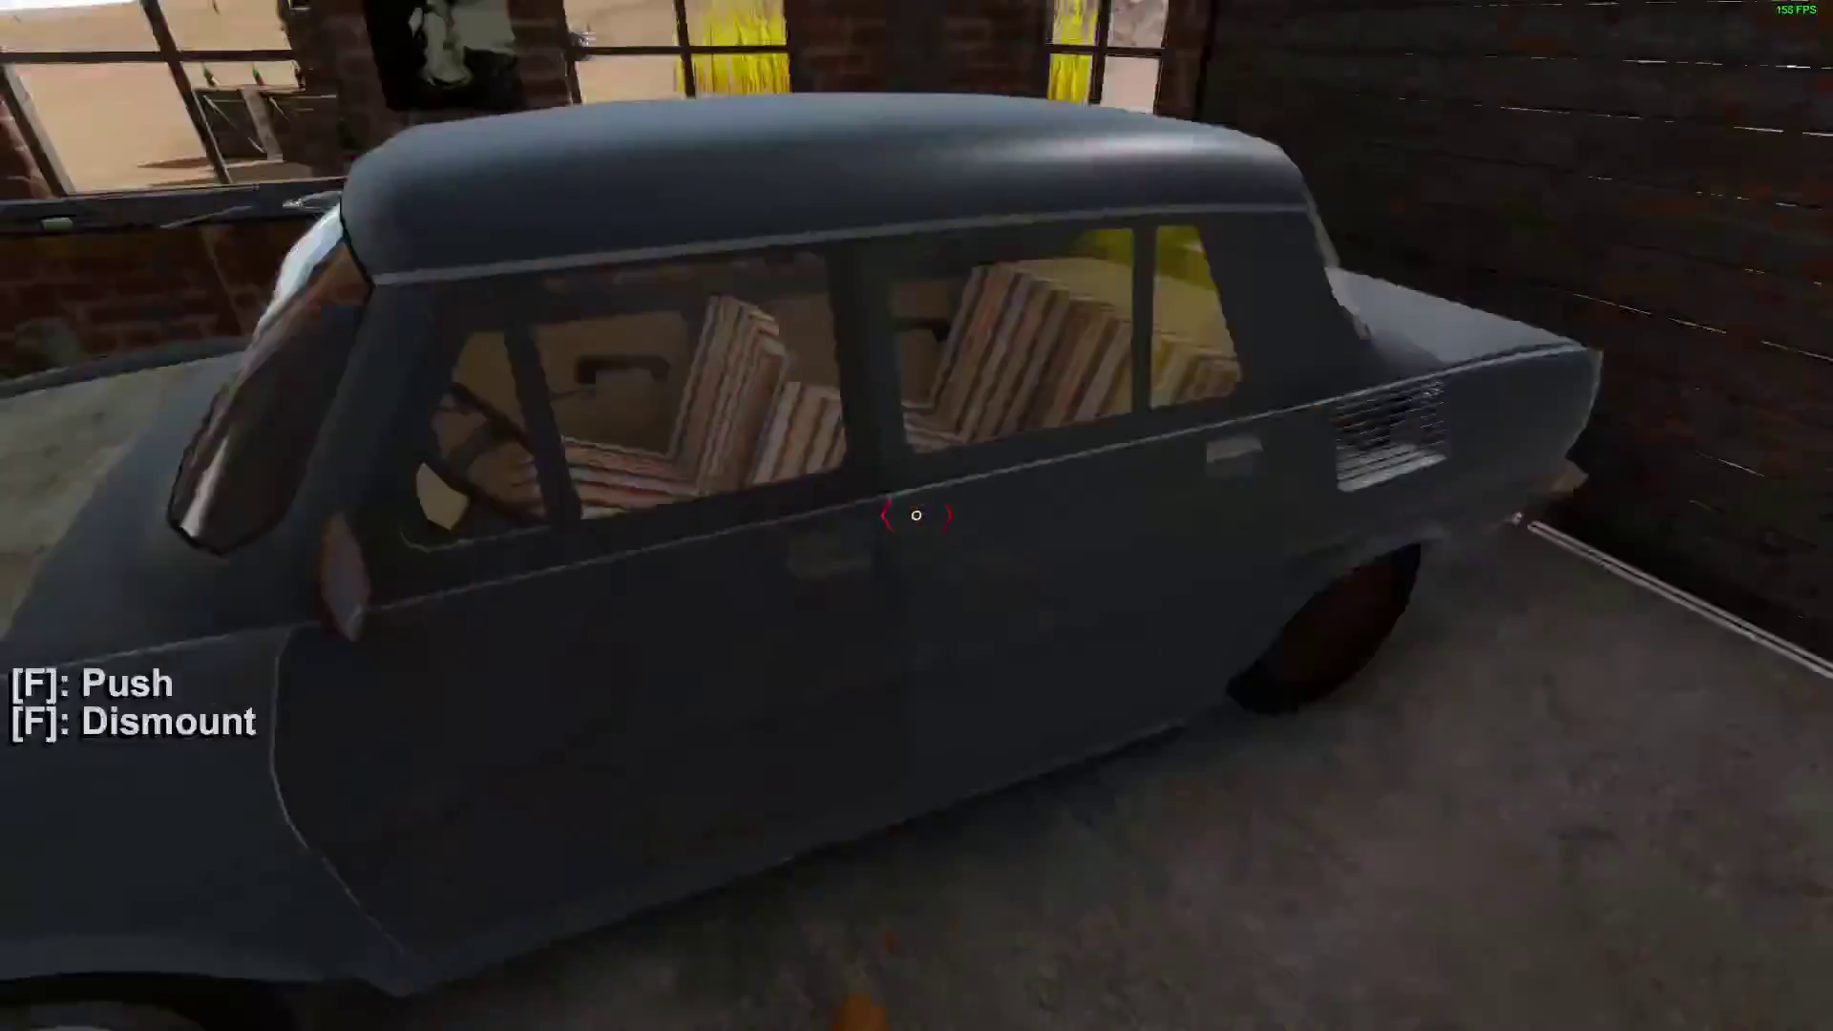
key(w)
key(e)
key(e)
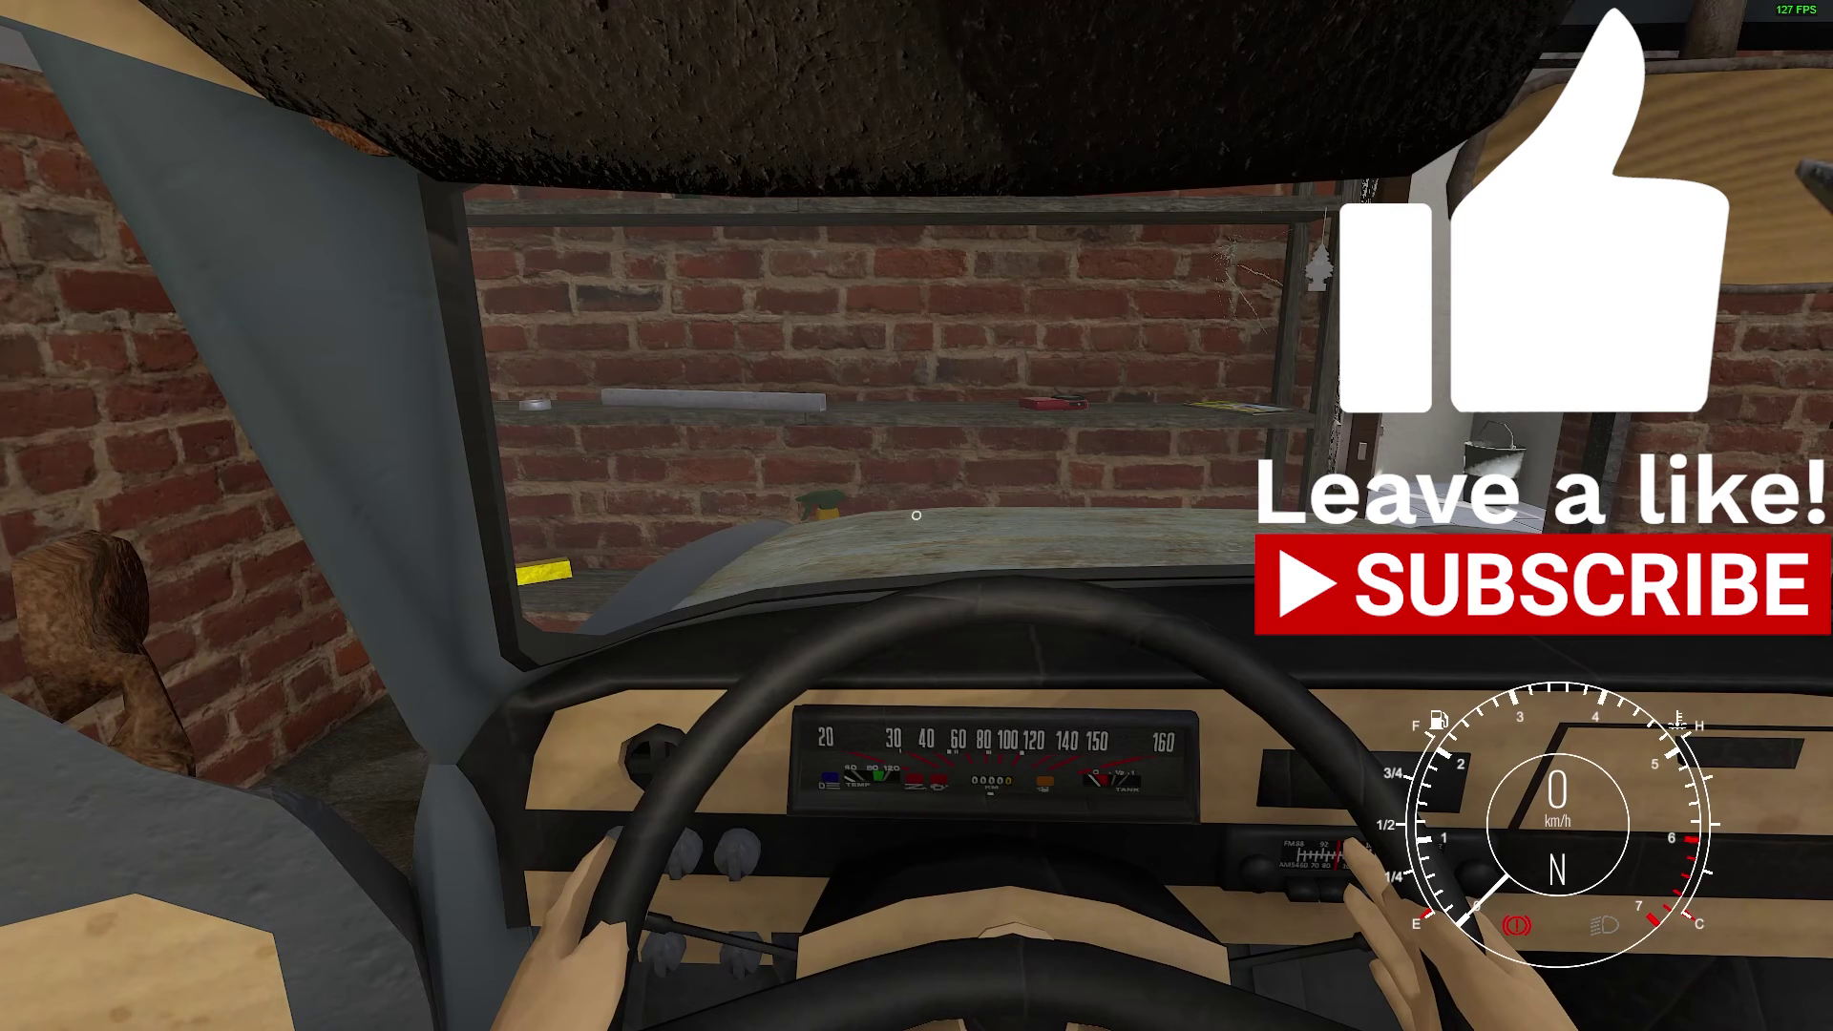
- Open Mod Settings with F1 and select the UI Gauge 1.0.0 entry
key(F1)
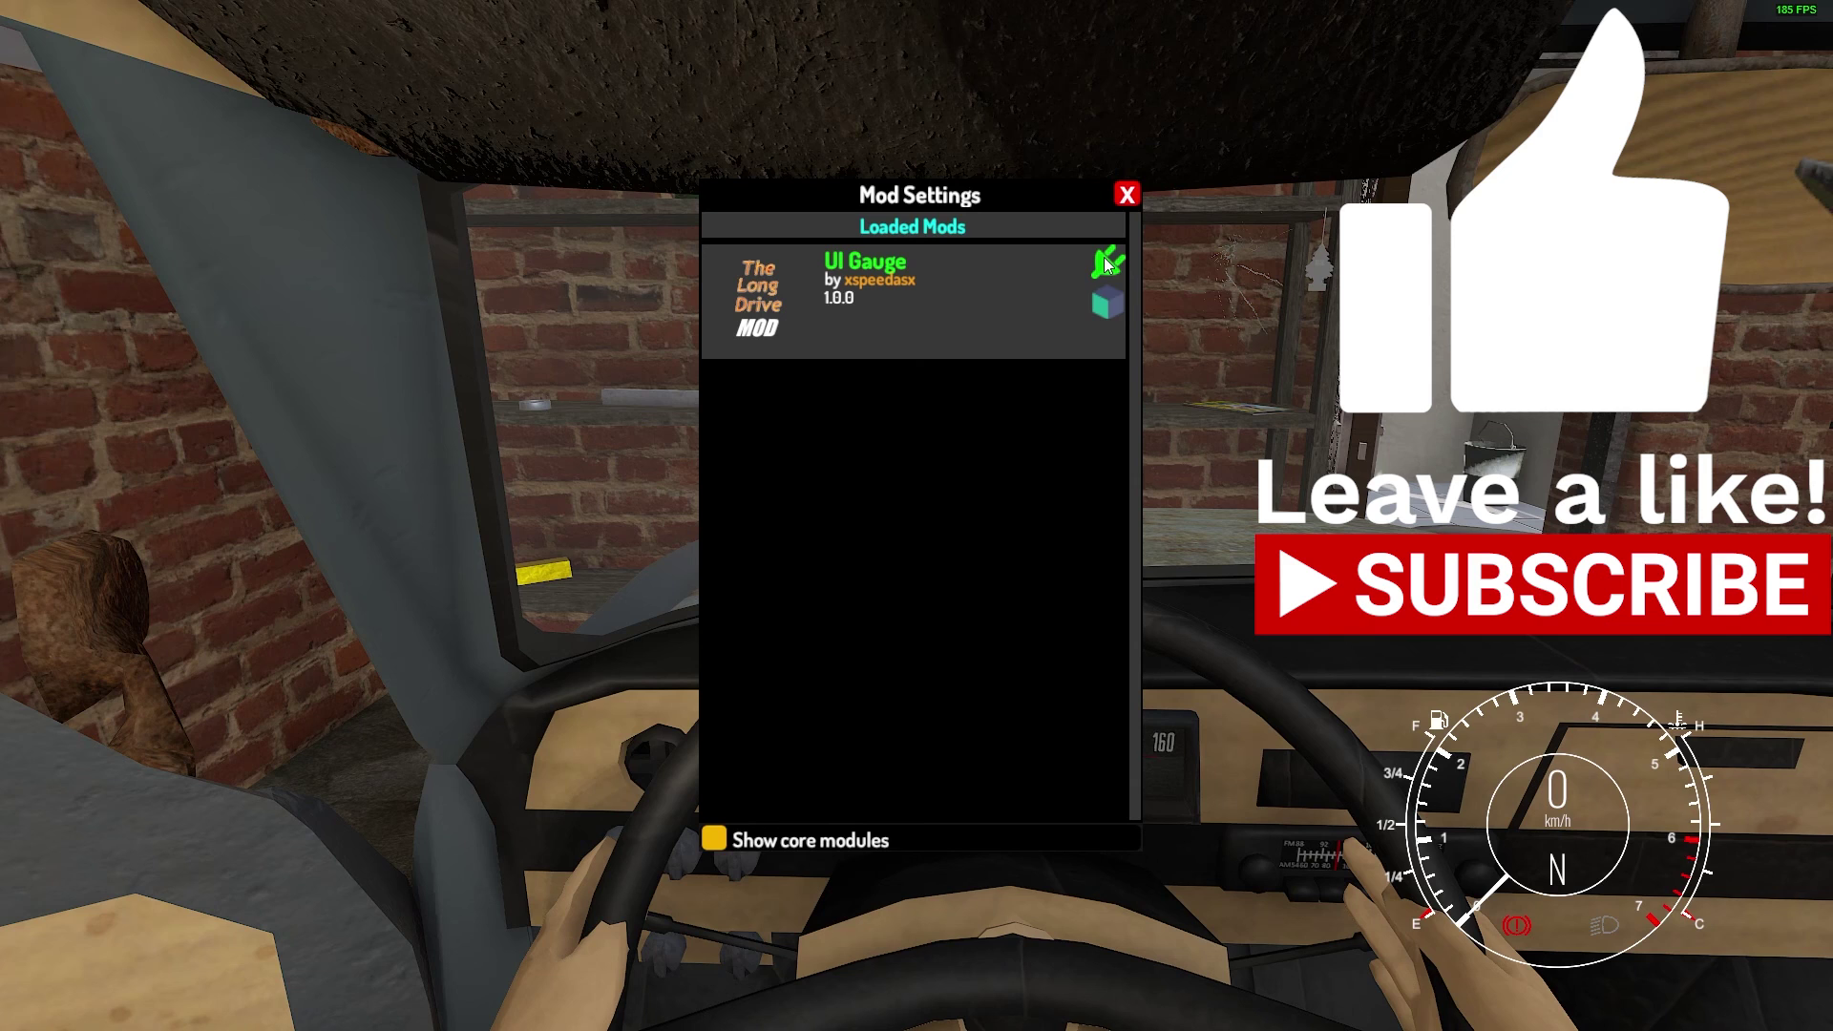
click(1106, 261)
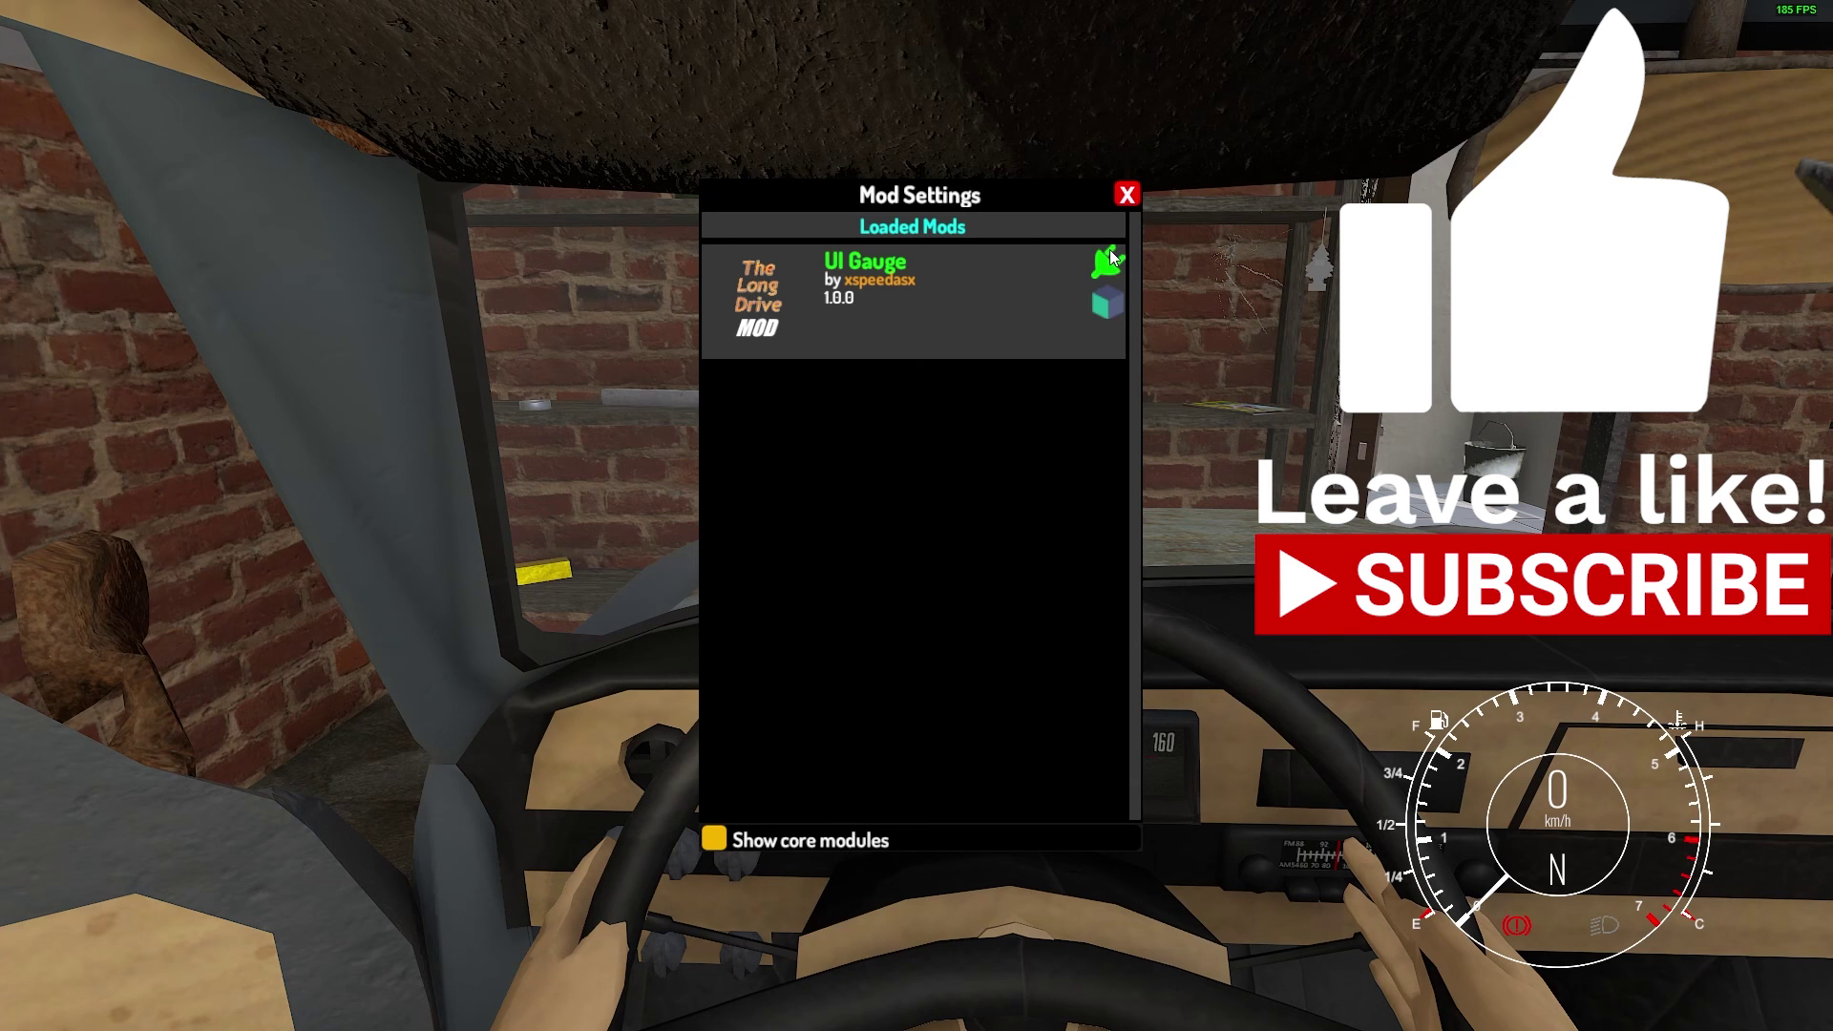